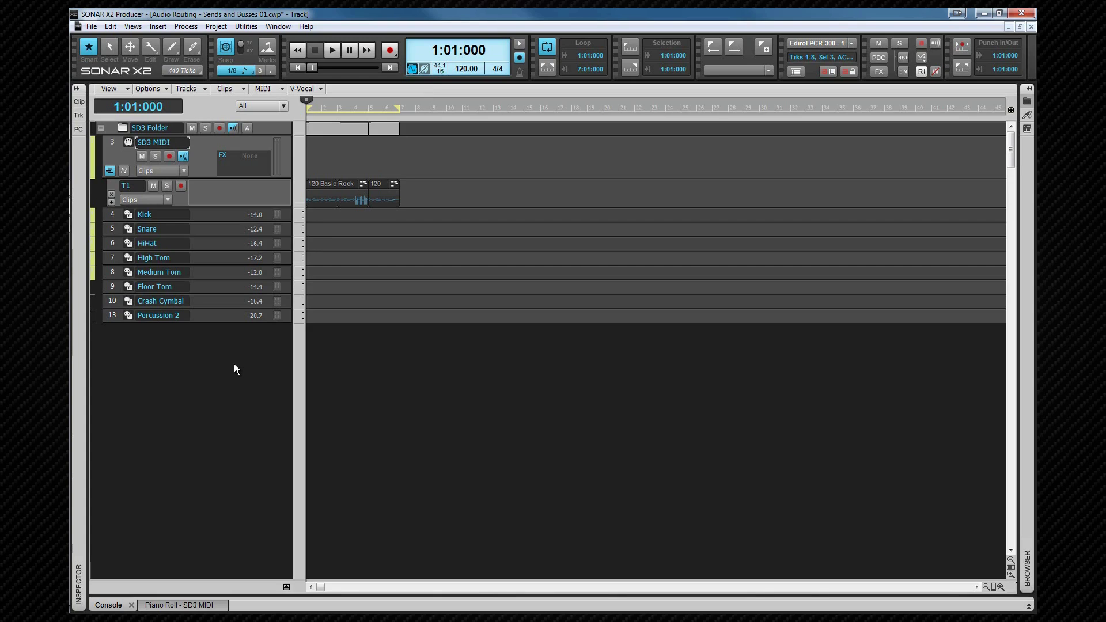
Reveal the buses below the drum tracks and open the Toms bus None/Automation dropdown
click(286, 587)
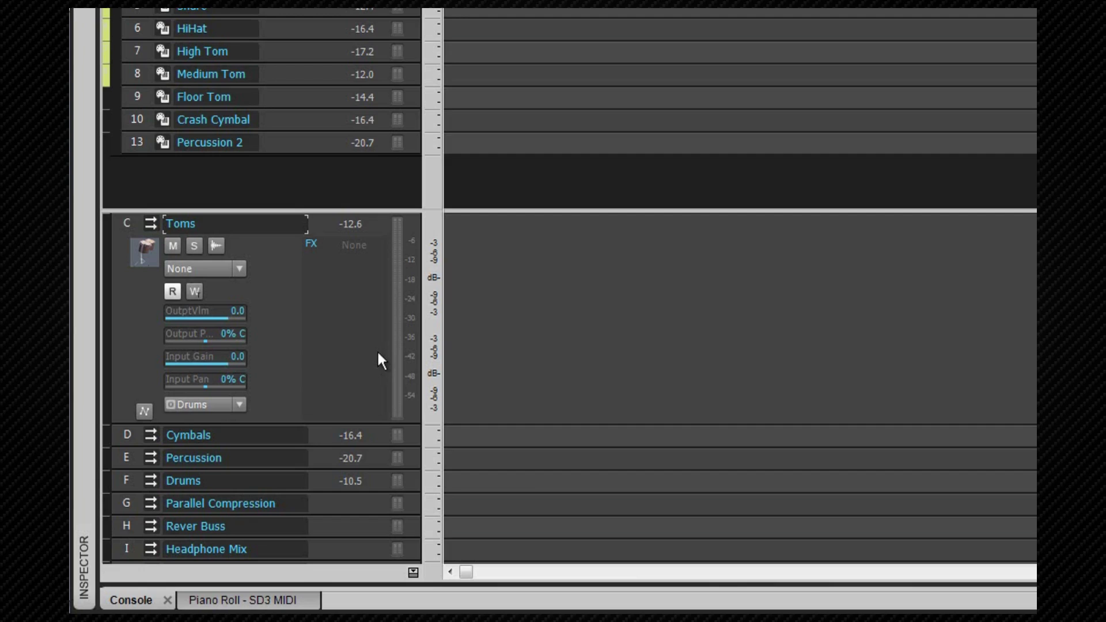
click(236, 268)
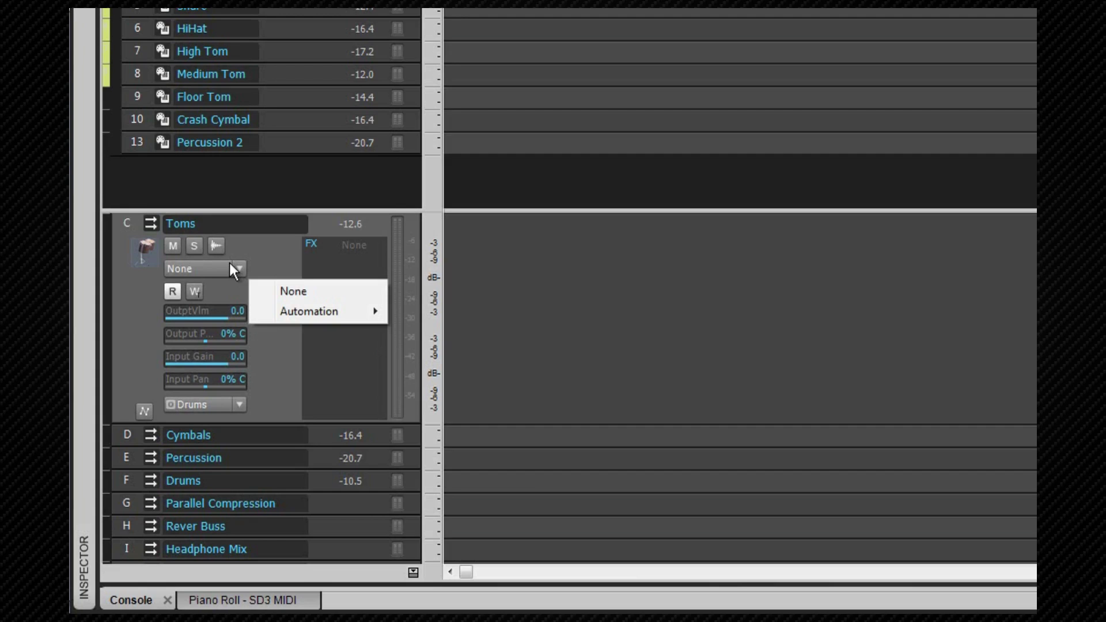
Close the Toms bus dropdown and toggle its waveform preview on, then back off
click(269, 266)
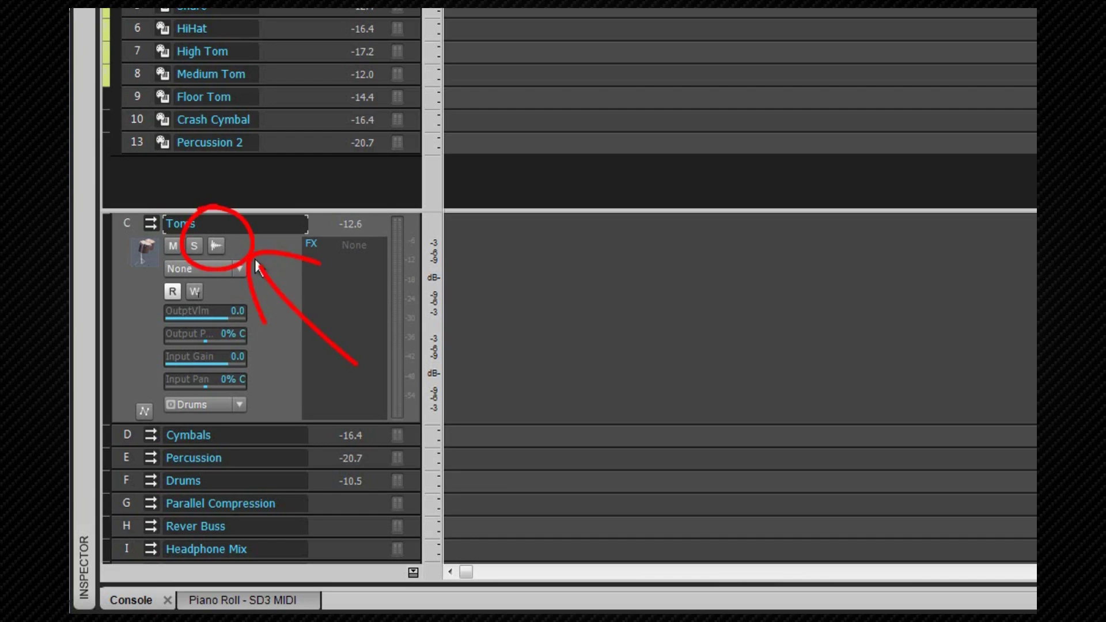
click(216, 246)
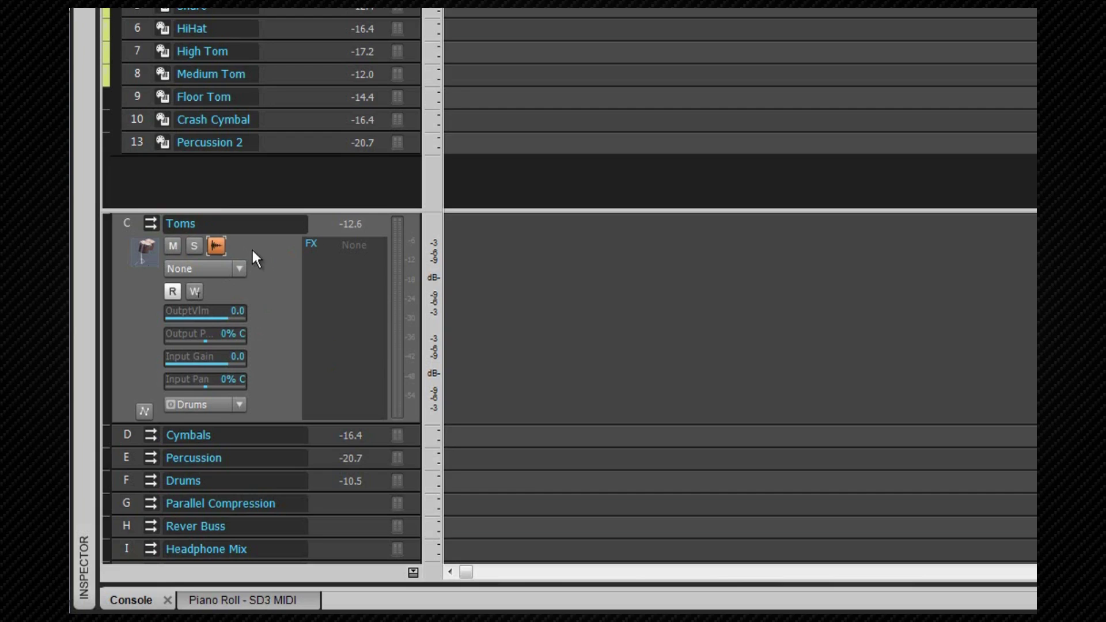
click(216, 246)
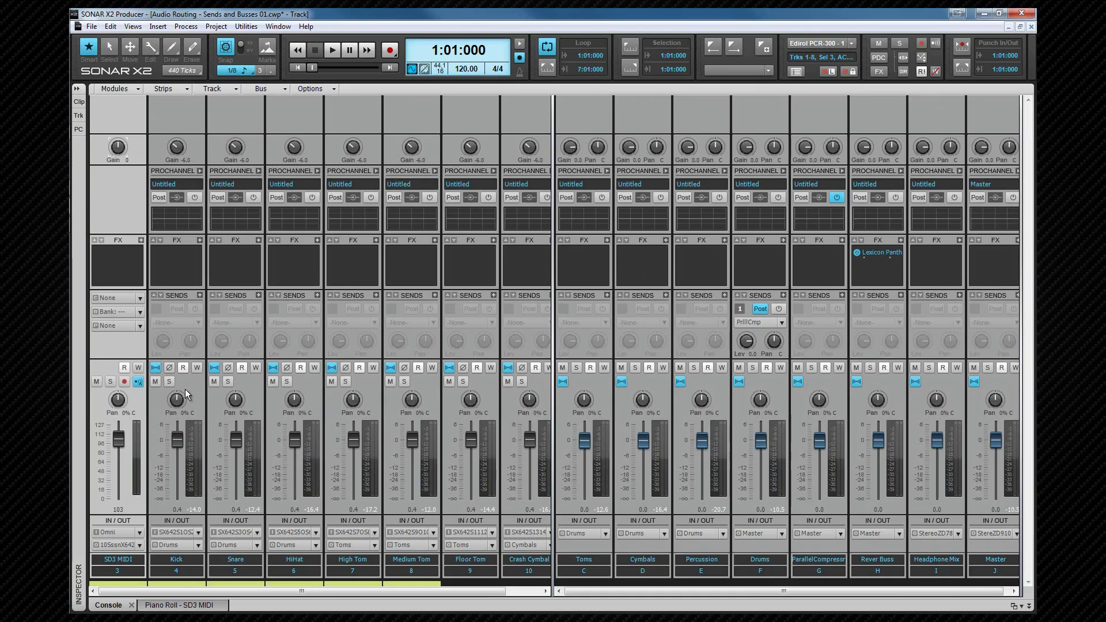
Start playback, pull the Master fader down to -54.9, then reset it to 0.0
key(space)
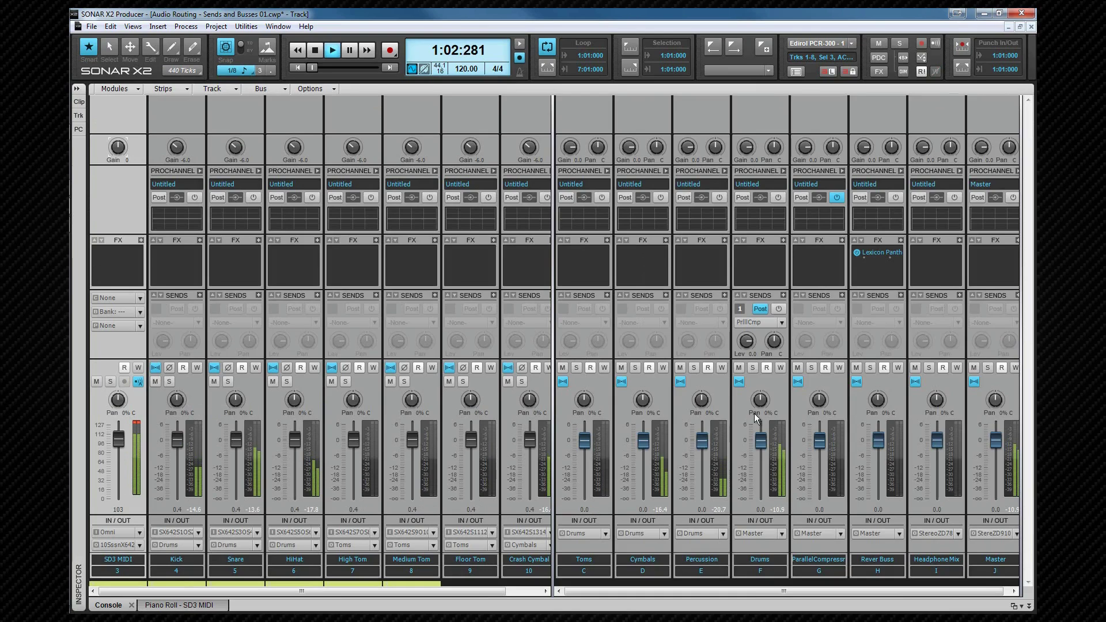
drag(995, 441, 992, 442)
scroll(992, 441, down, 10)
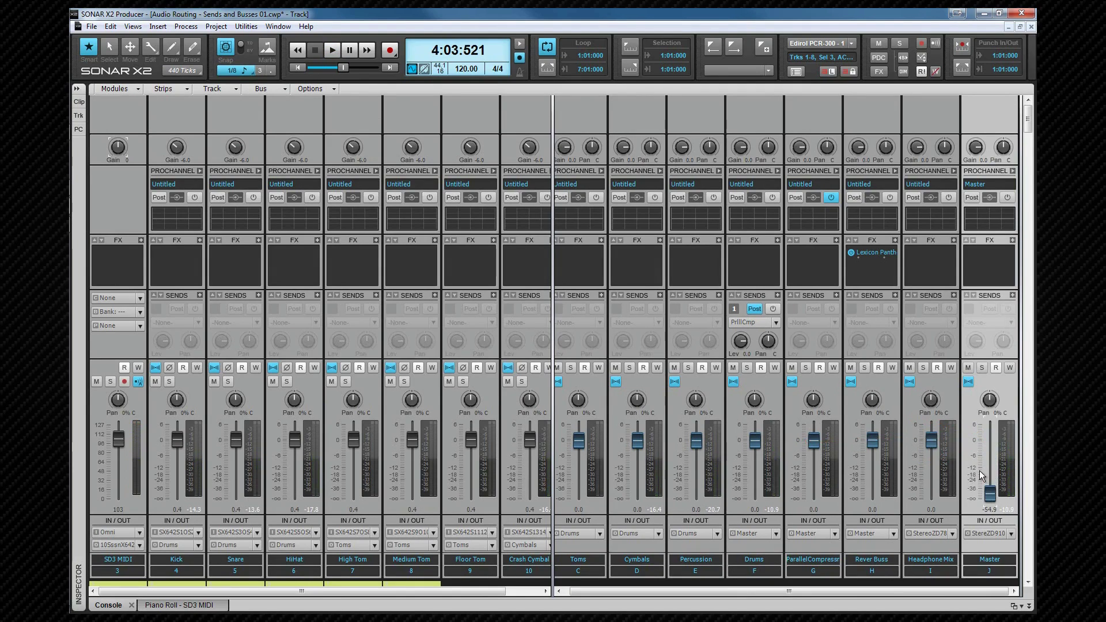
mouse_move(992, 498)
double_click(991, 494)
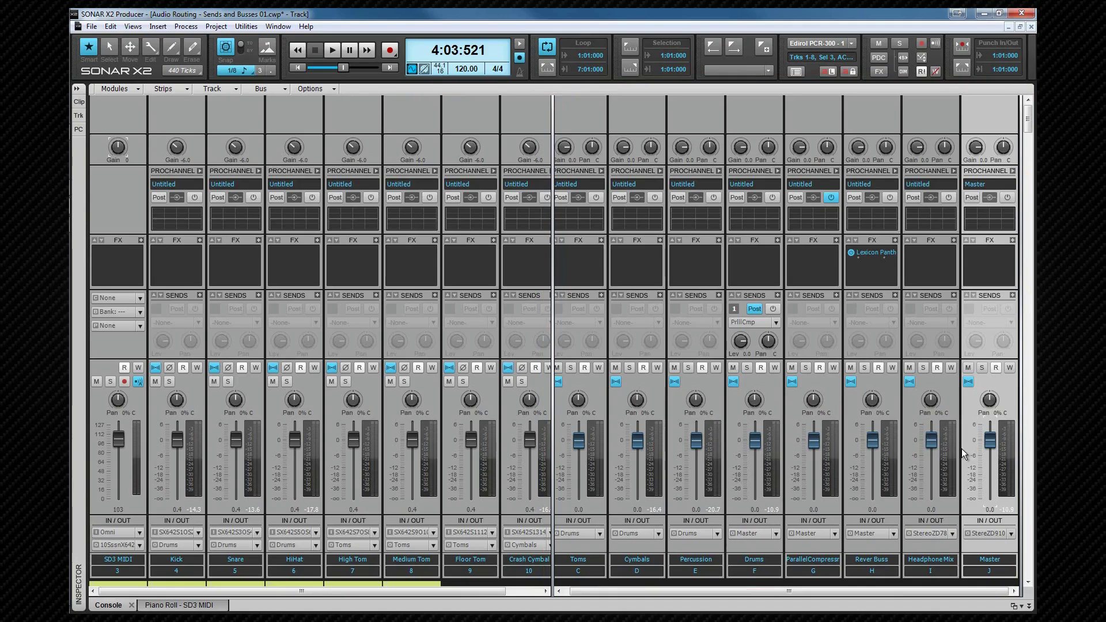
key(space)
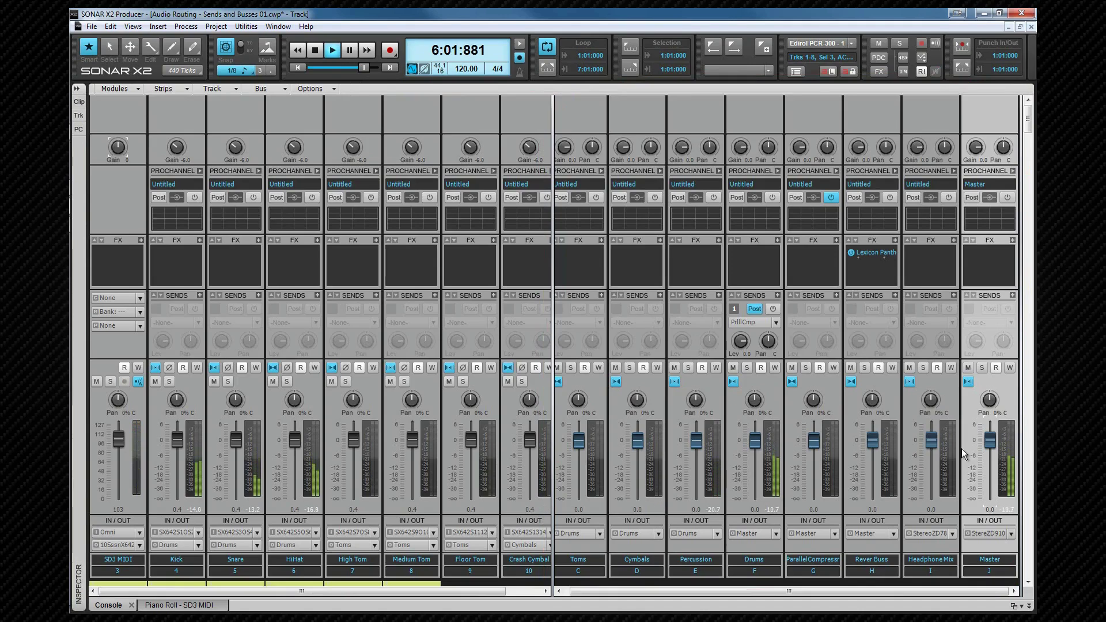
key(space)
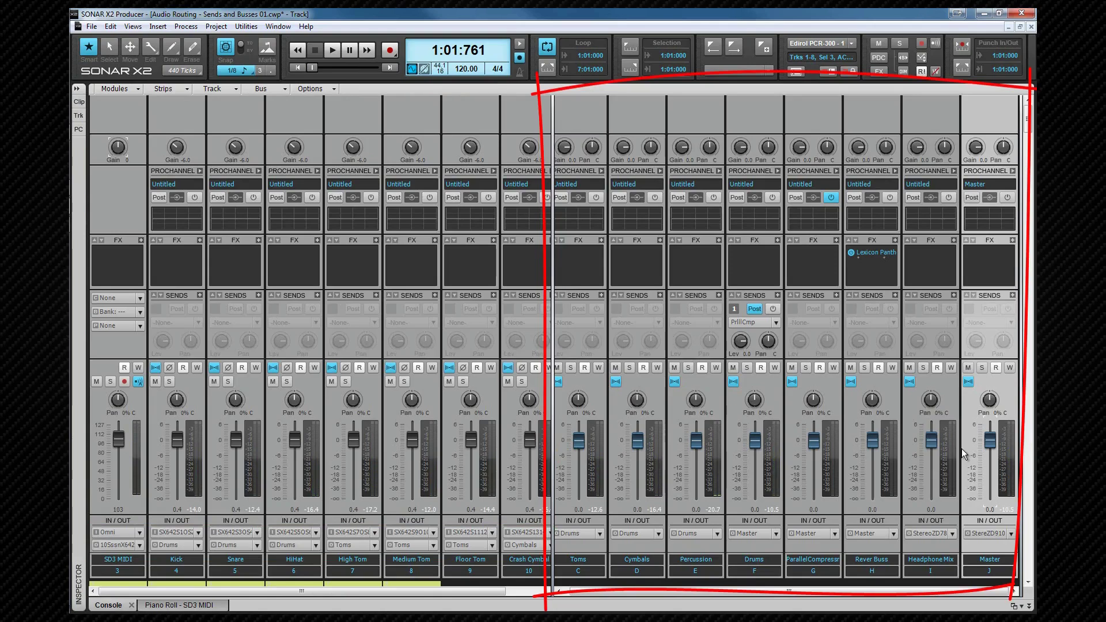
key(space)
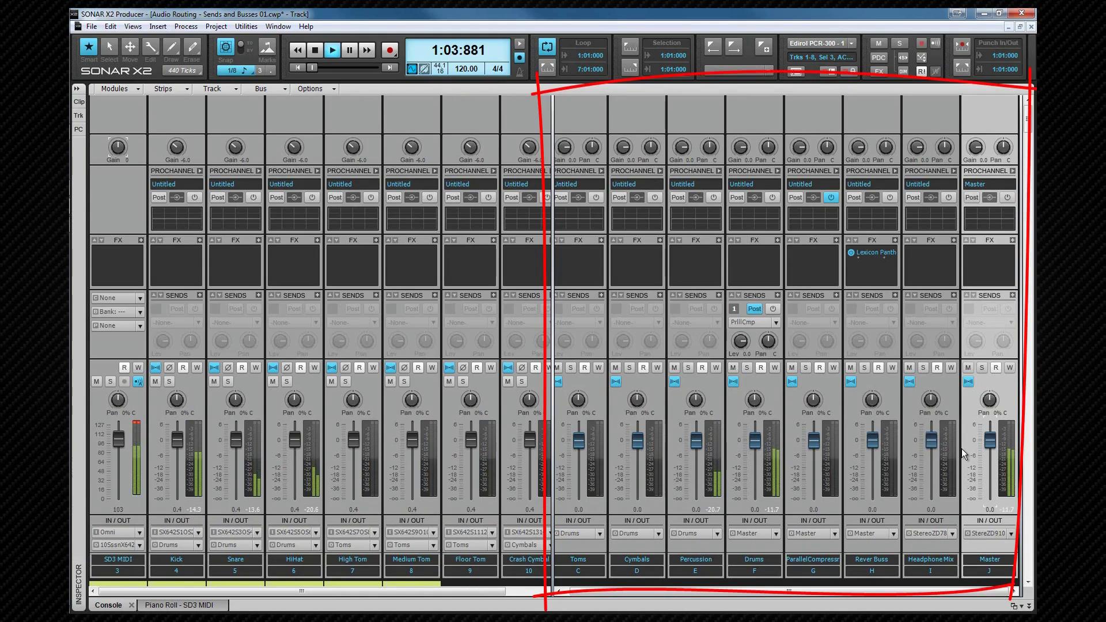
key(space)
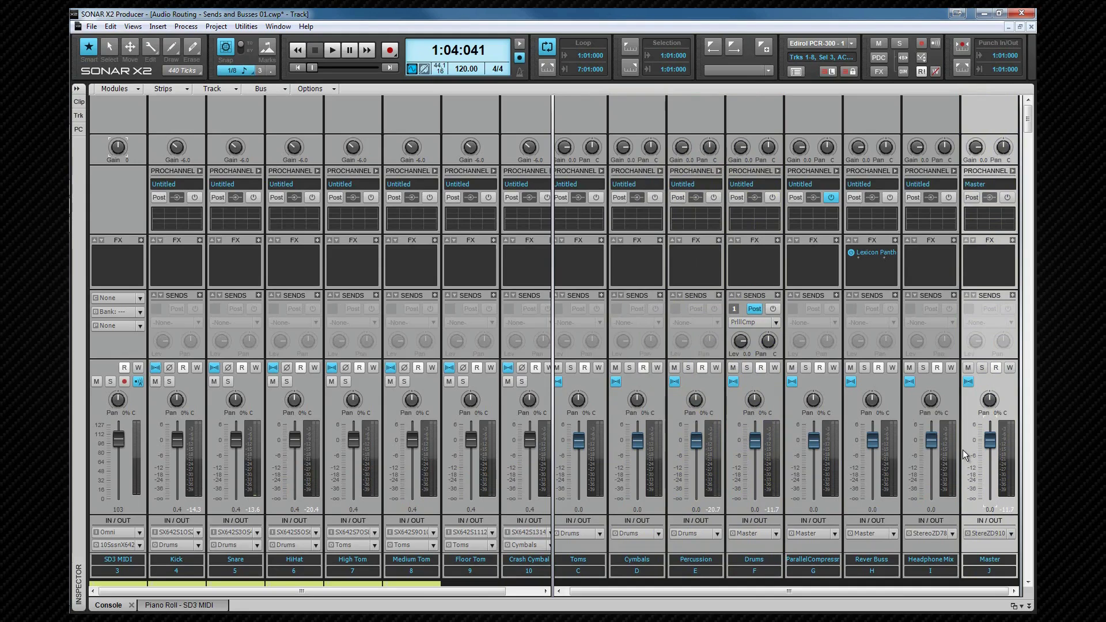
click(558, 368)
key(space)
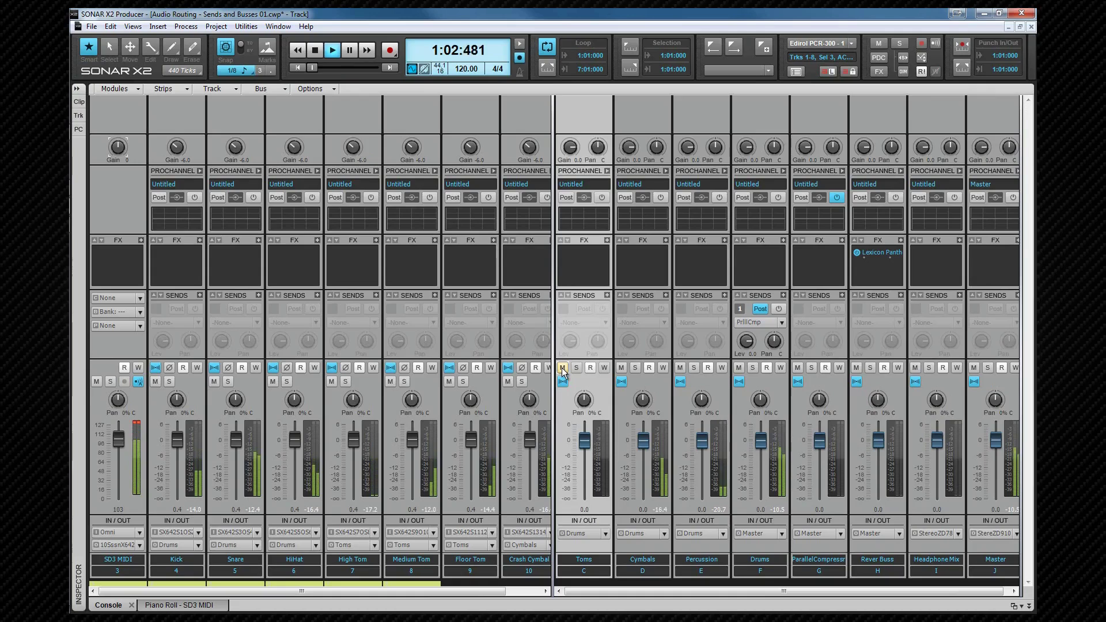
click(563, 369)
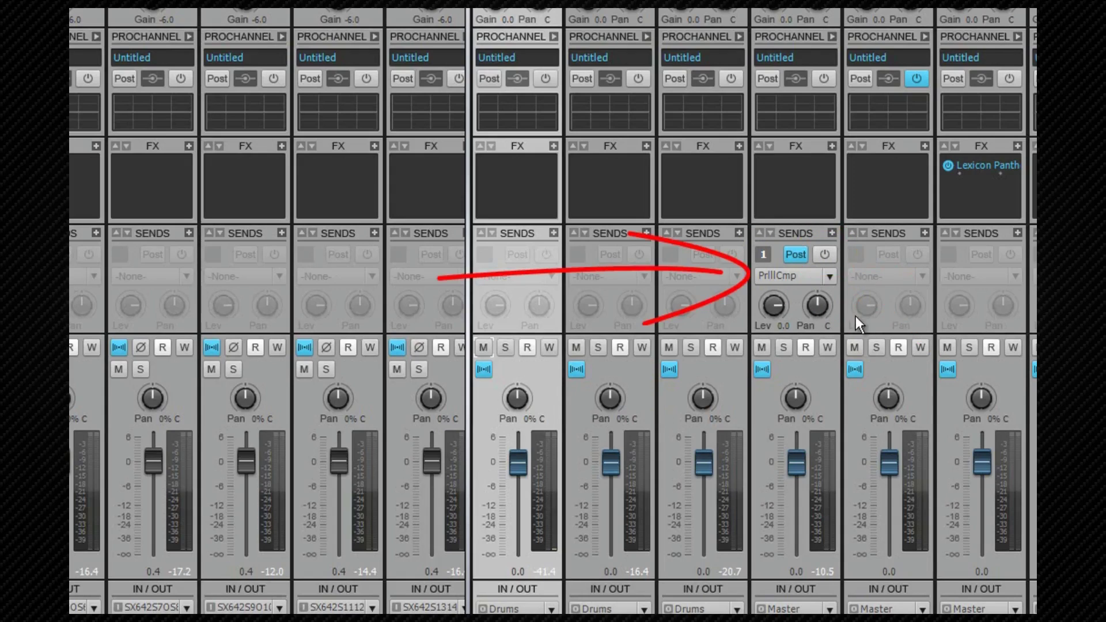
On the Drums strip, keep the PrllCmp send destination and set its send level to 0.4
click(834, 274)
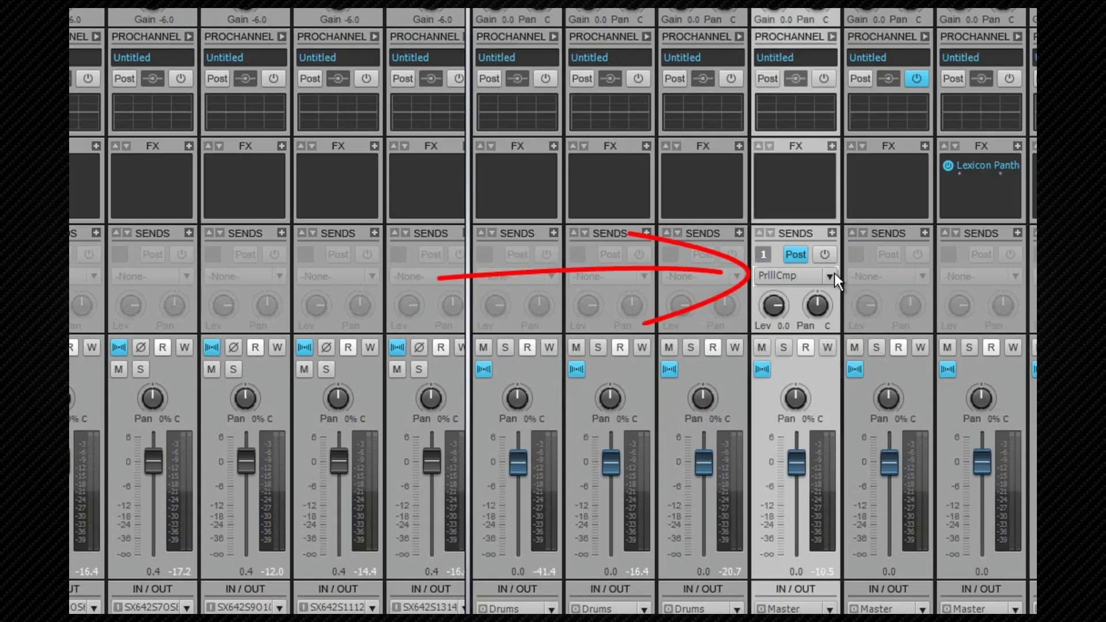
click(834, 274)
click(776, 294)
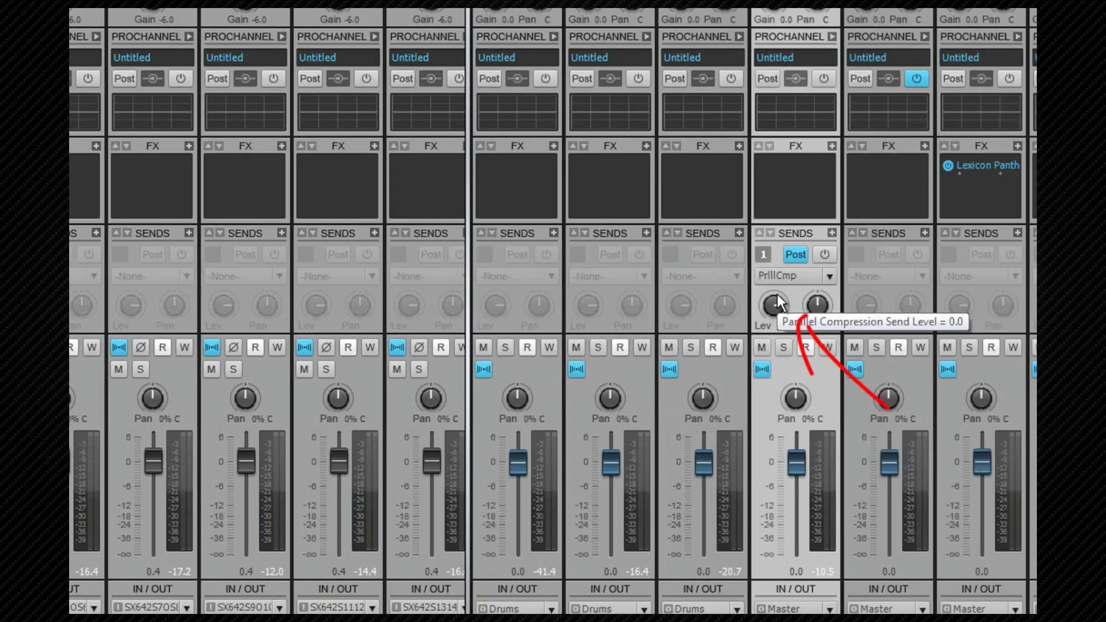
click(778, 304)
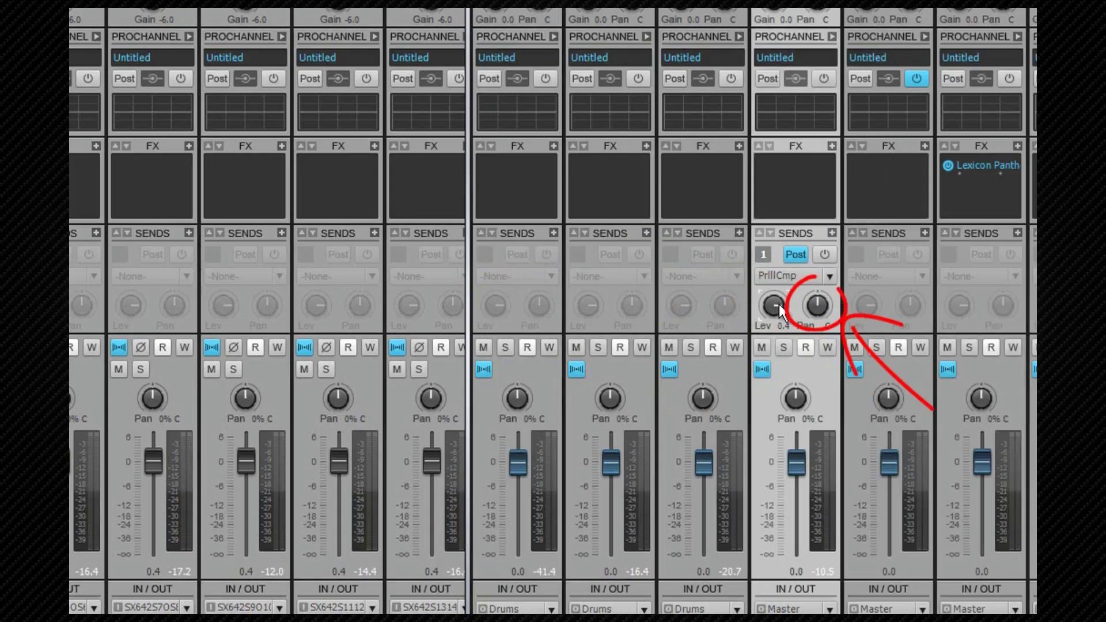
drag(778, 305, 795, 314)
click(815, 304)
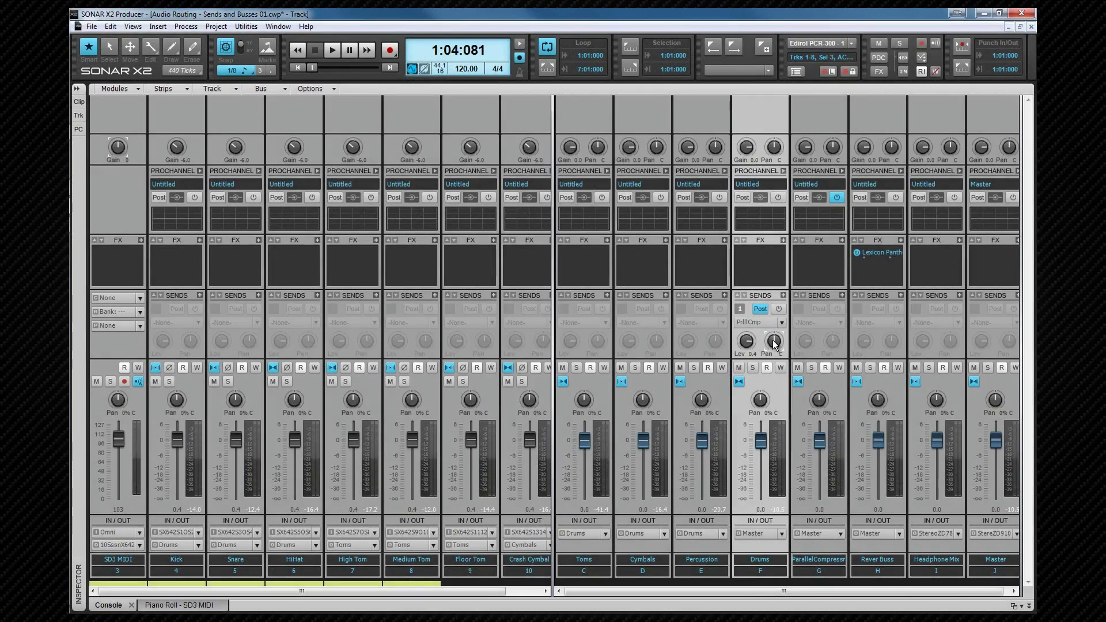
Start and stop playback to audition the drums with parallel compression blended in
key(space)
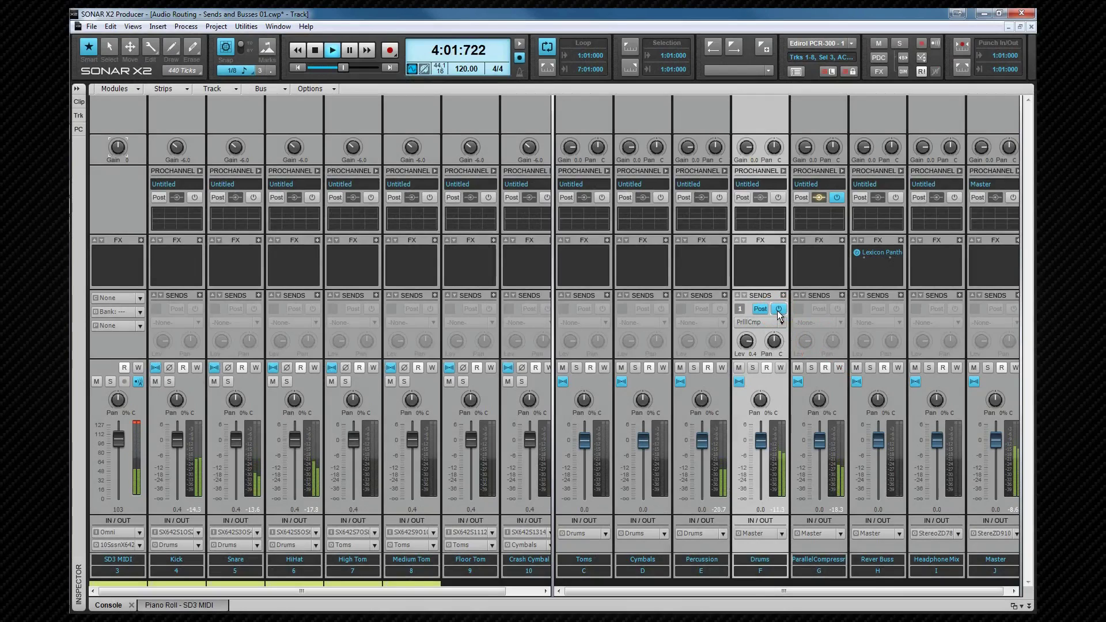
key(space)
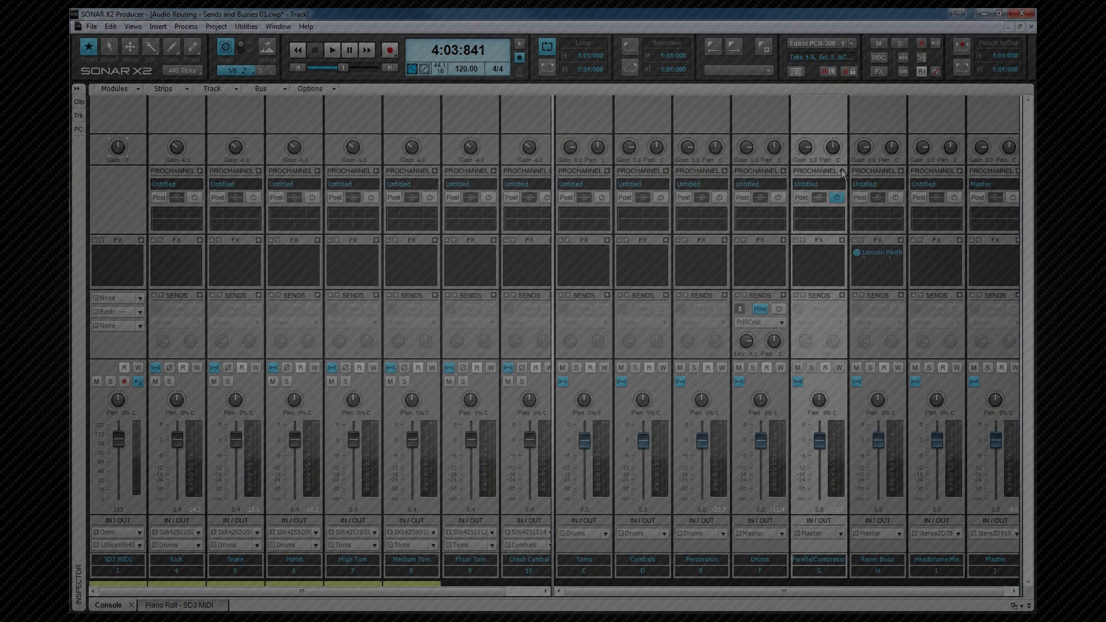
Show the Parallel Compression ProChannel and enable the Drums send to it during playback
click(652, 327)
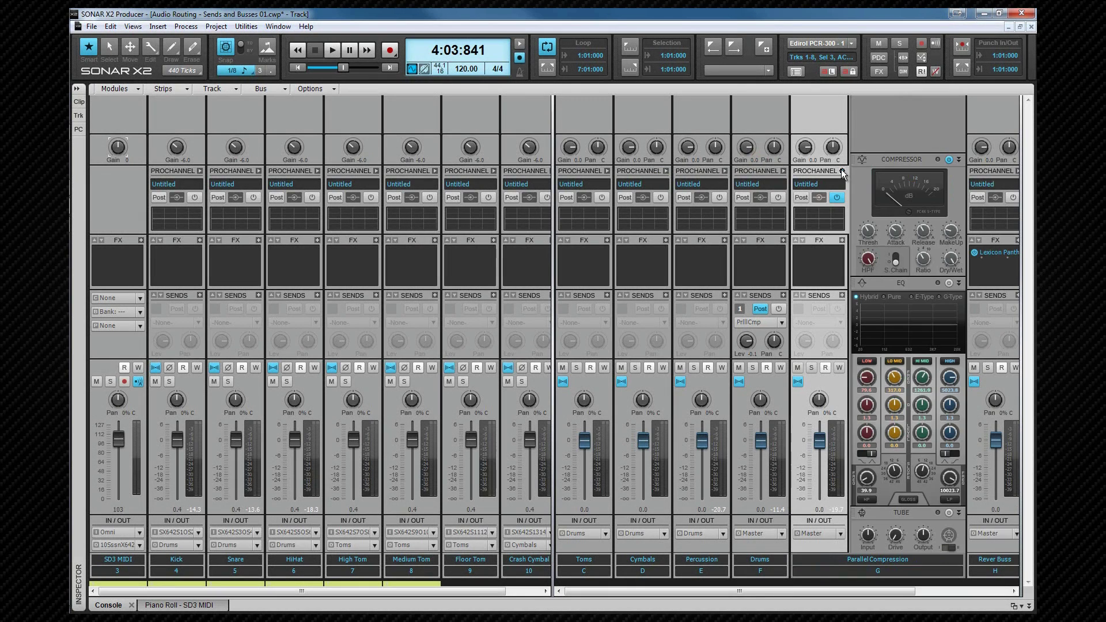
key(space)
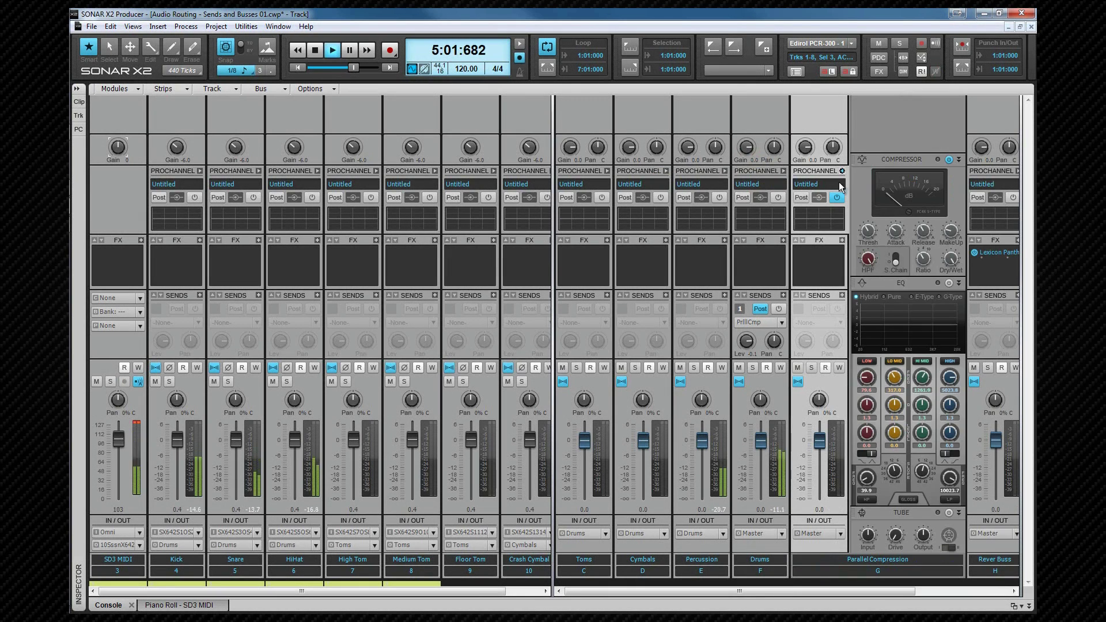
click(779, 308)
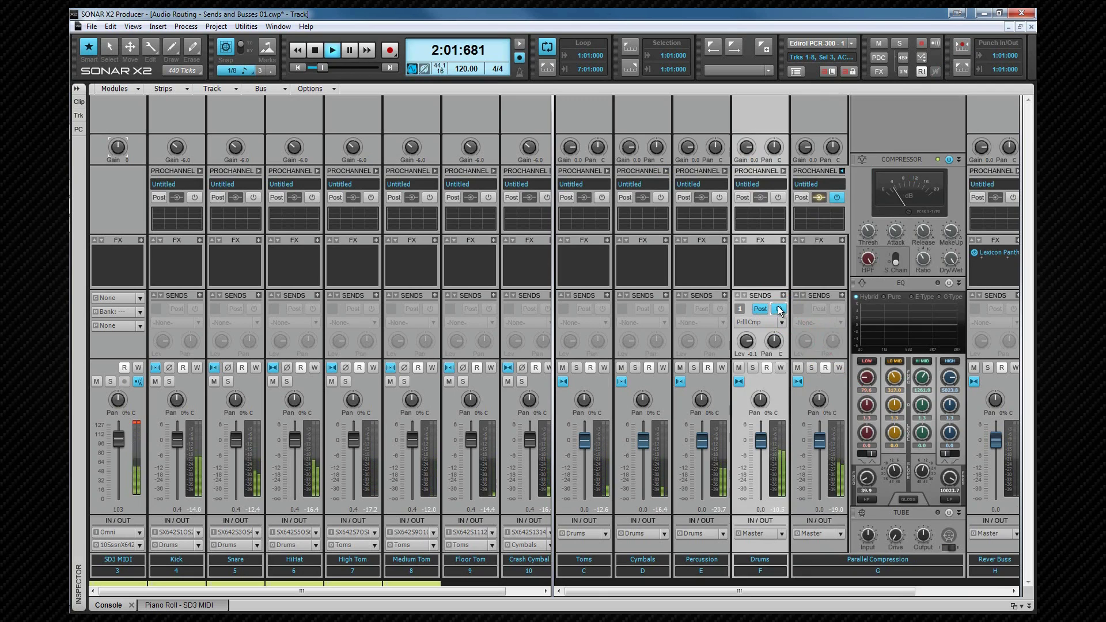
key(space)
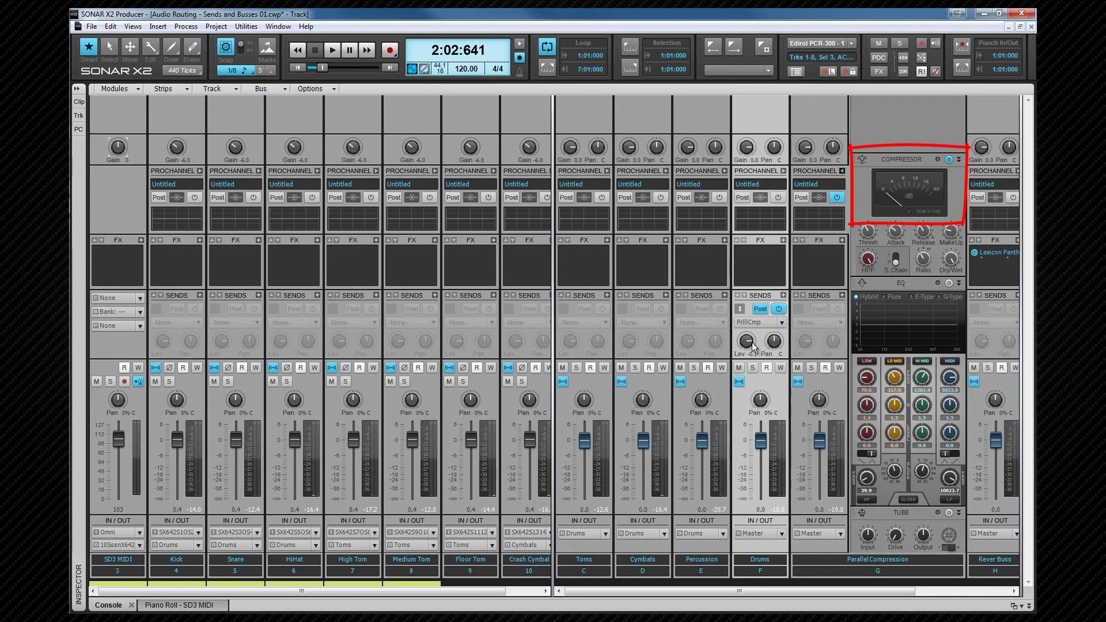
Resume playback, turn the Drums send level down to -INF, then reset it to 0.0
key(space)
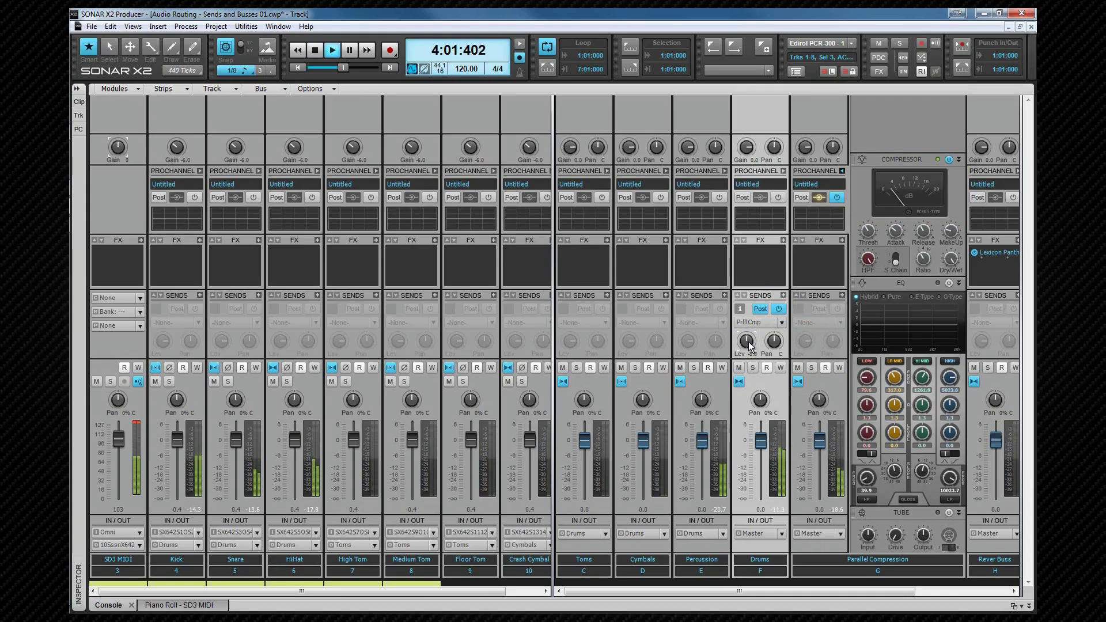
scroll(749, 346, down, 5)
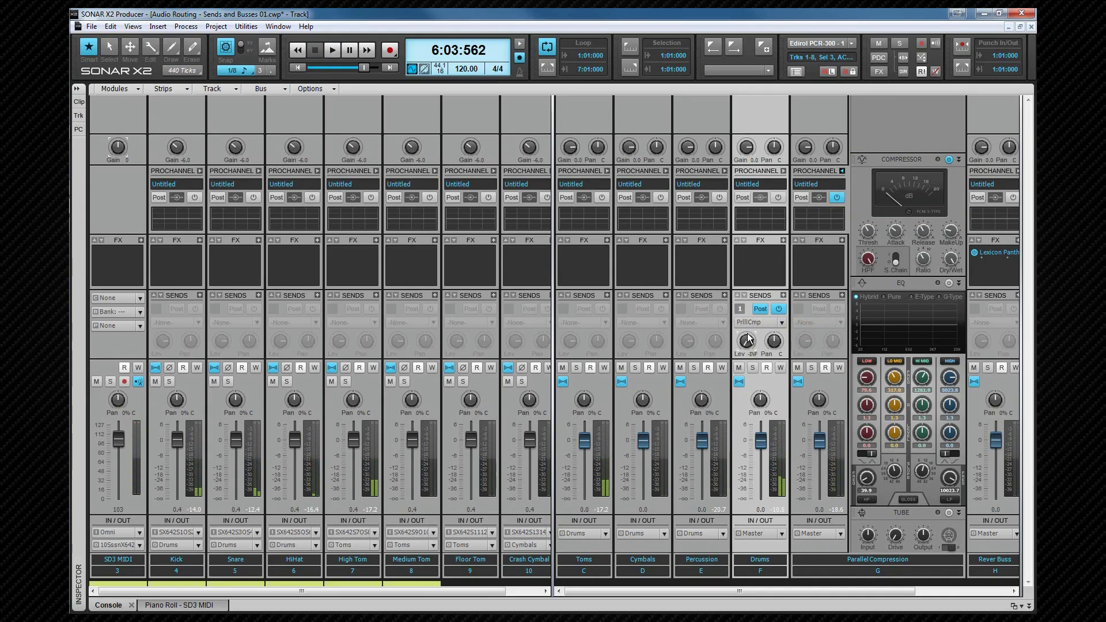
double_click(748, 340)
click(842, 171)
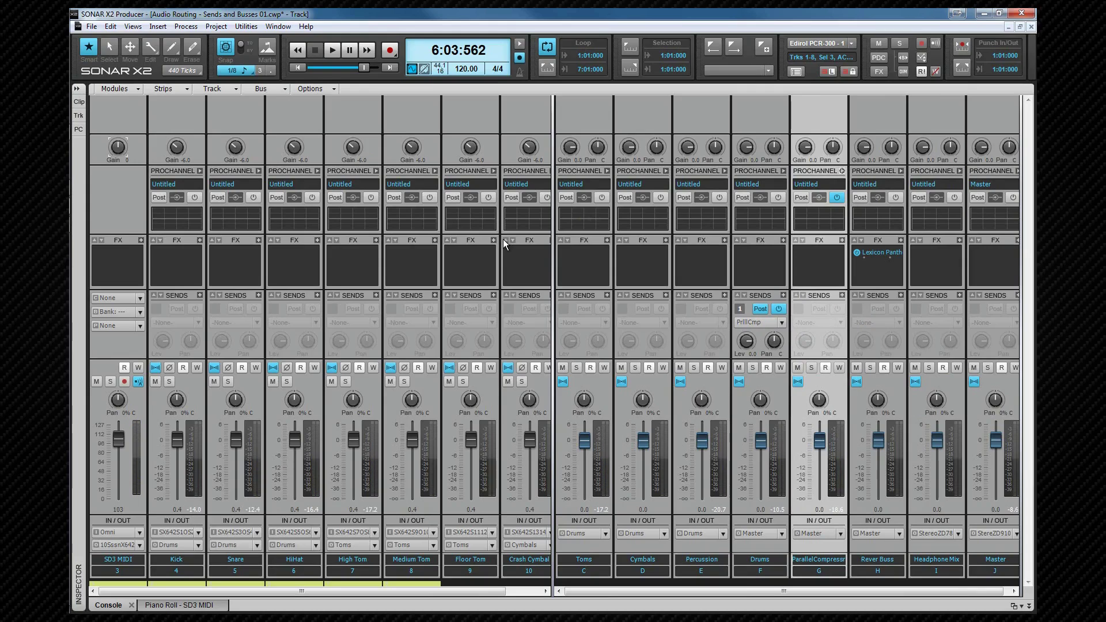
Select the Snare track and launch the Insert Send Assistant from its Sends list
click(257, 285)
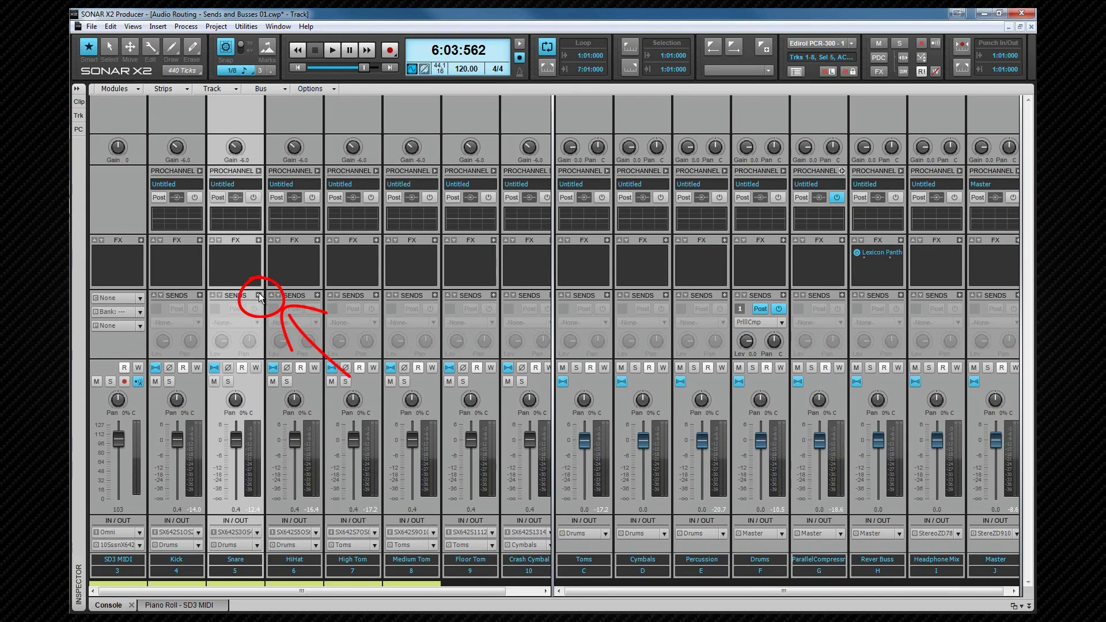
click(259, 295)
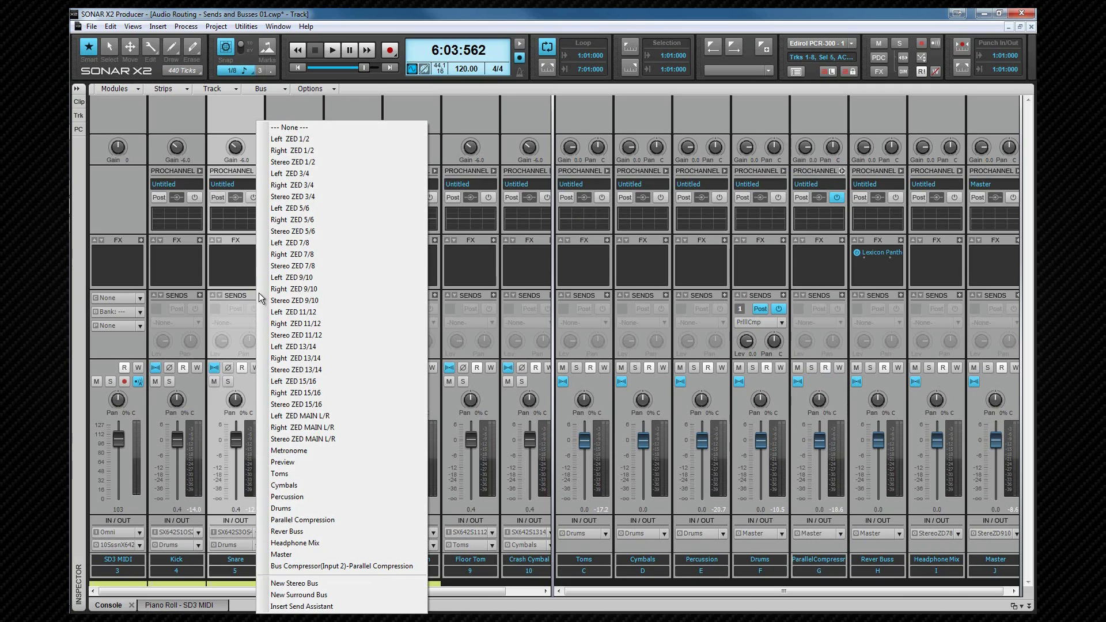
click(321, 606)
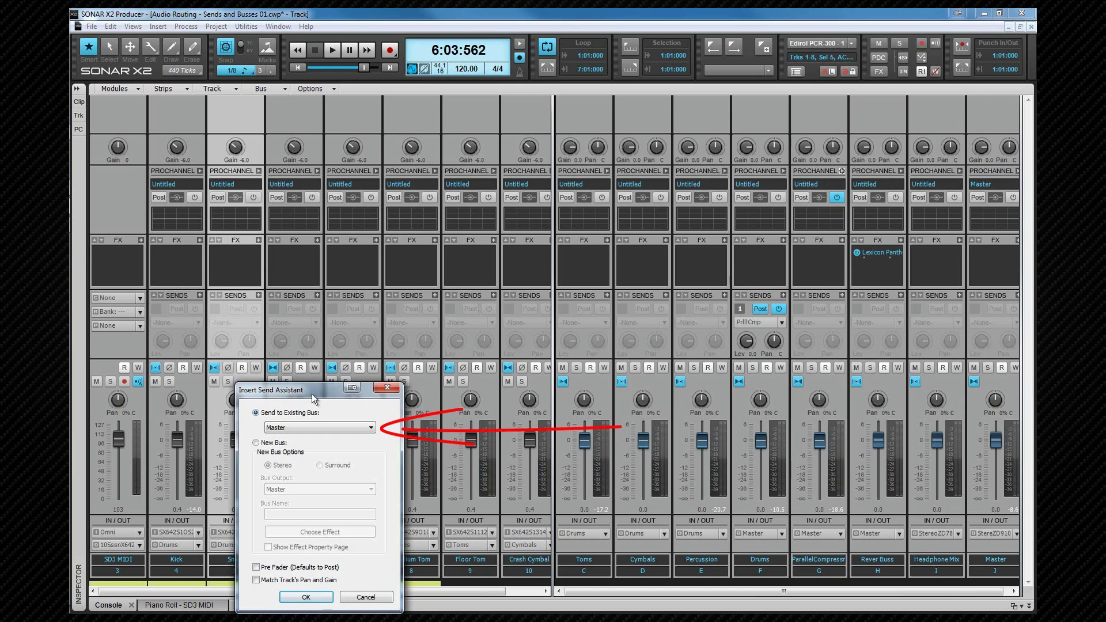
Pick Rever Buss as the existing-bus destination and confirm the new Snare send
click(373, 431)
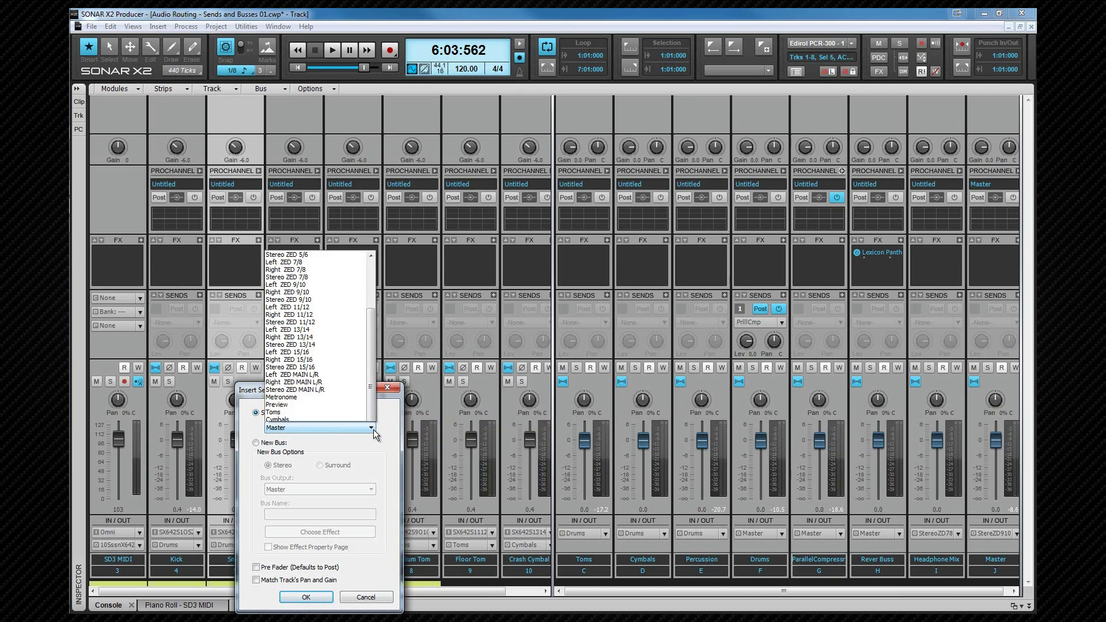
click(331, 394)
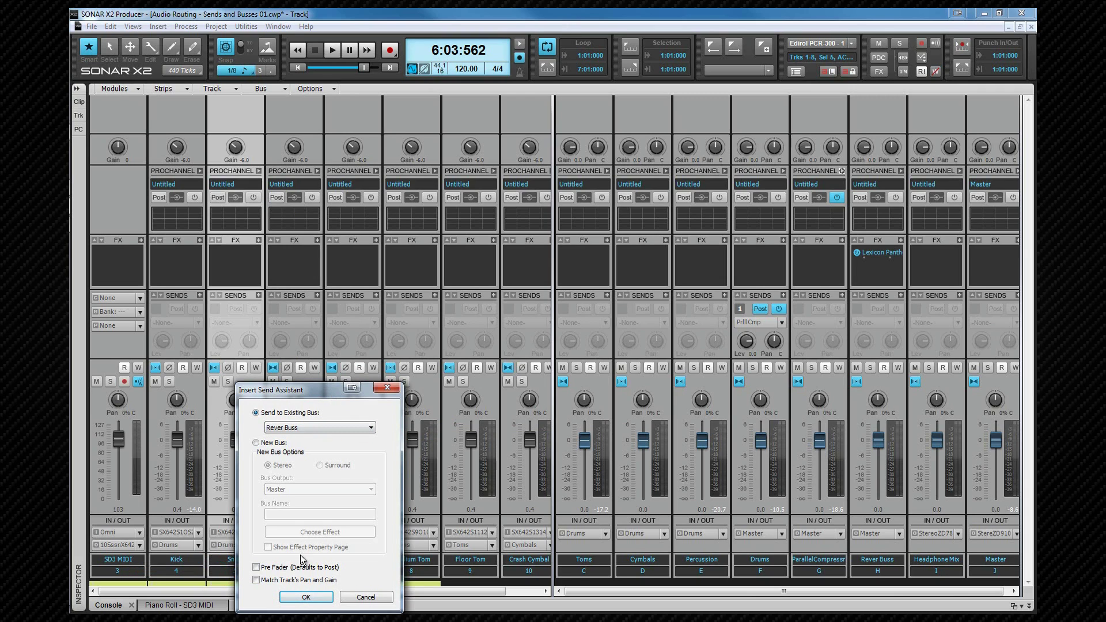
click(300, 596)
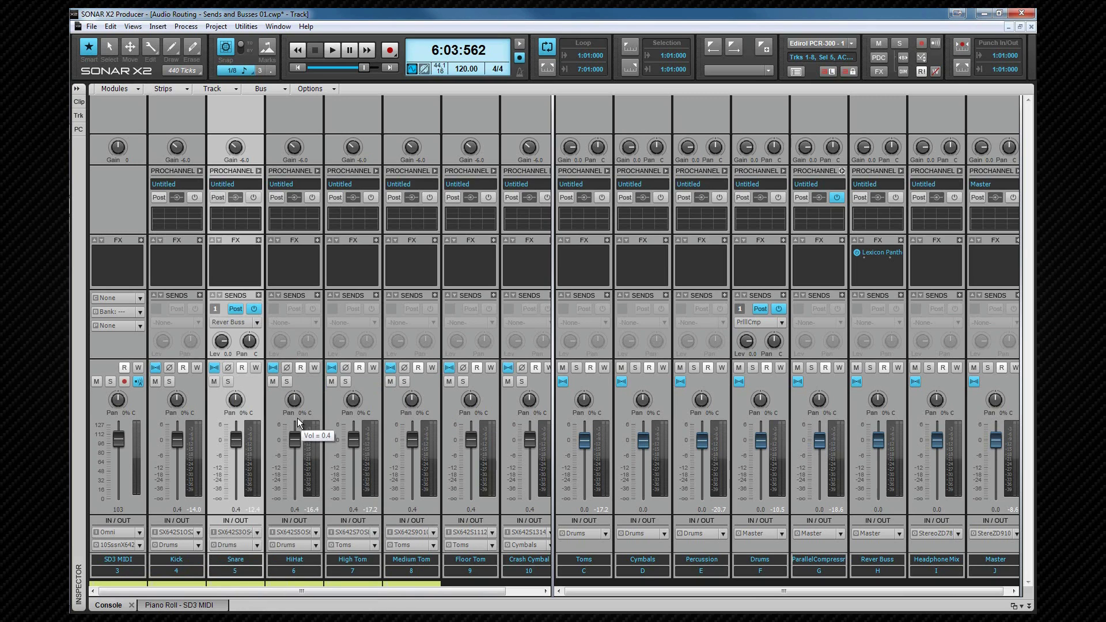
With the song playing, adjust the Snare send's Lev knob to -19.2
key(space)
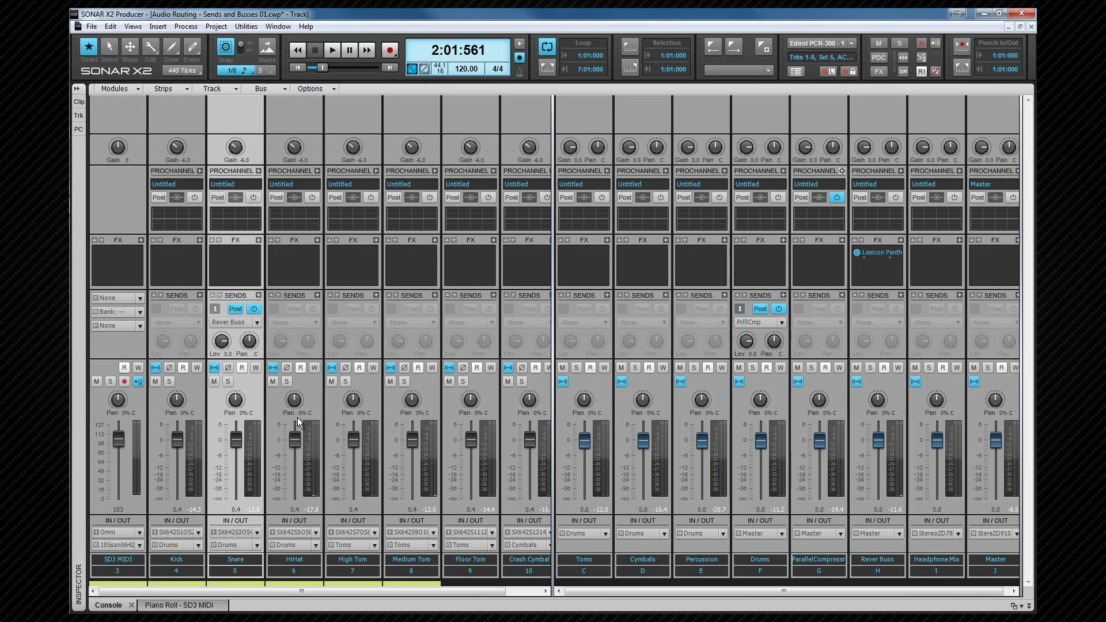
key(space)
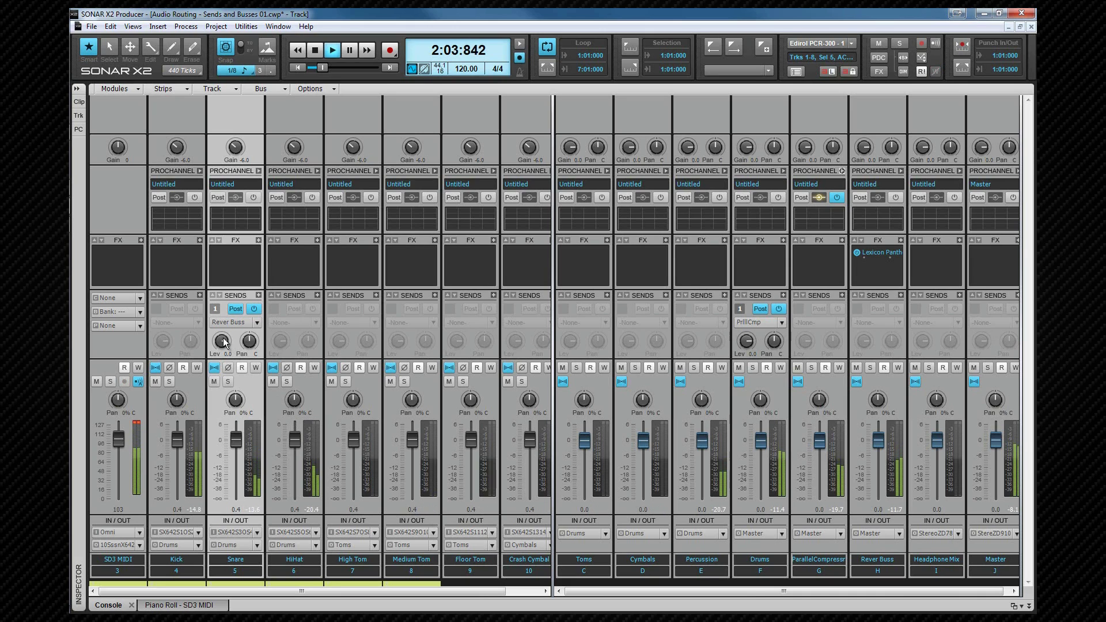
scroll(223, 342, down, 1)
scroll(223, 342, down, 10)
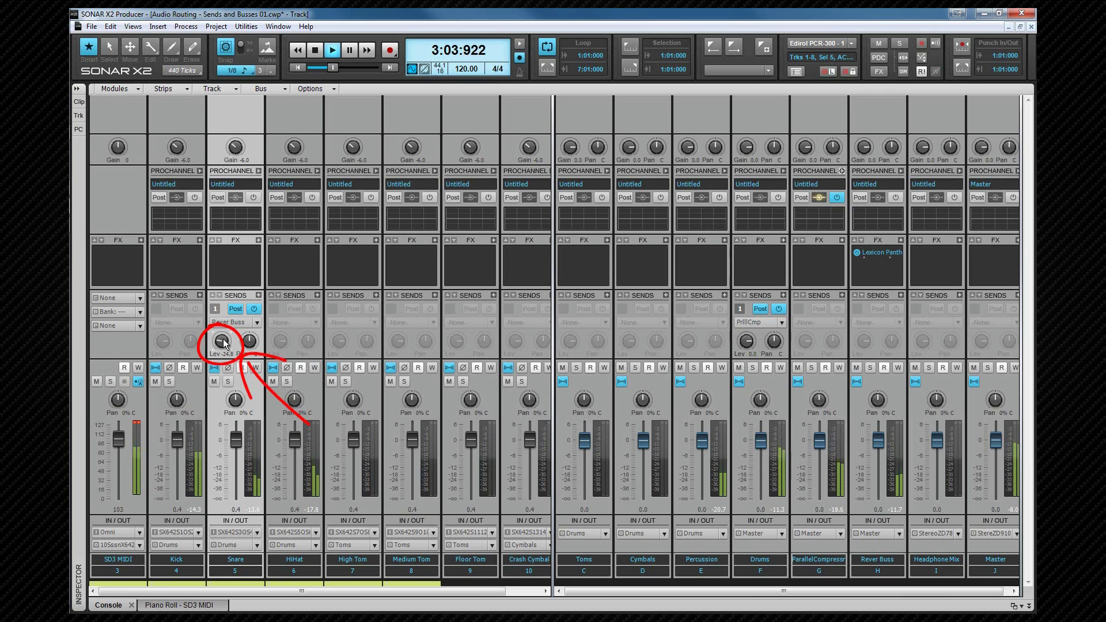
scroll(223, 341, up, 3)
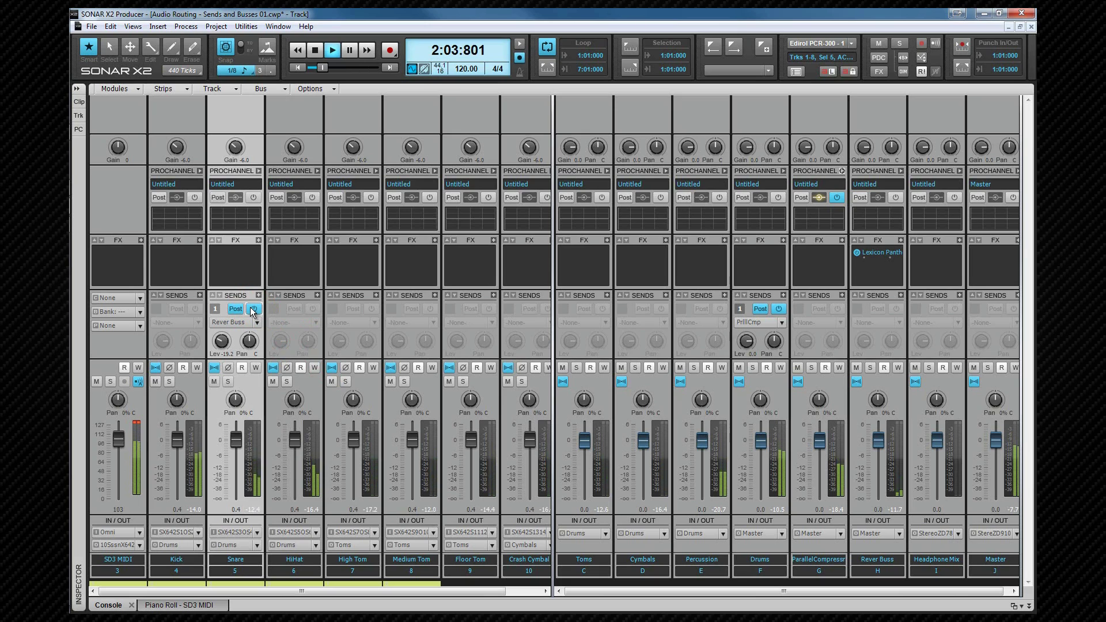
Stop playback, switch the Snare output from Drums to Rever Buss, and resume playing
key(space)
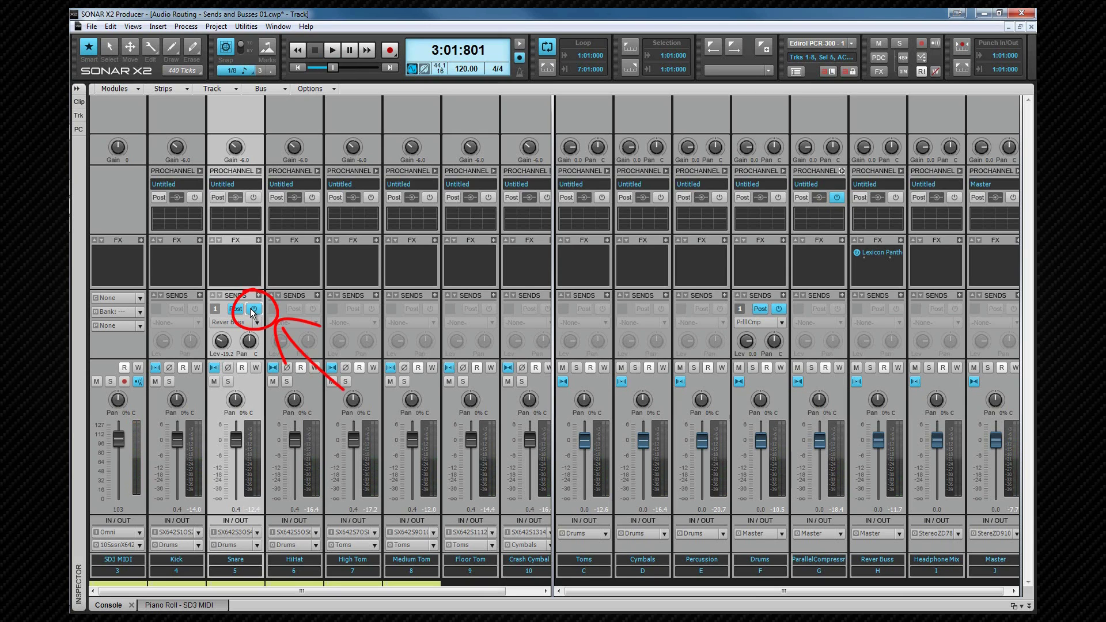
click(257, 546)
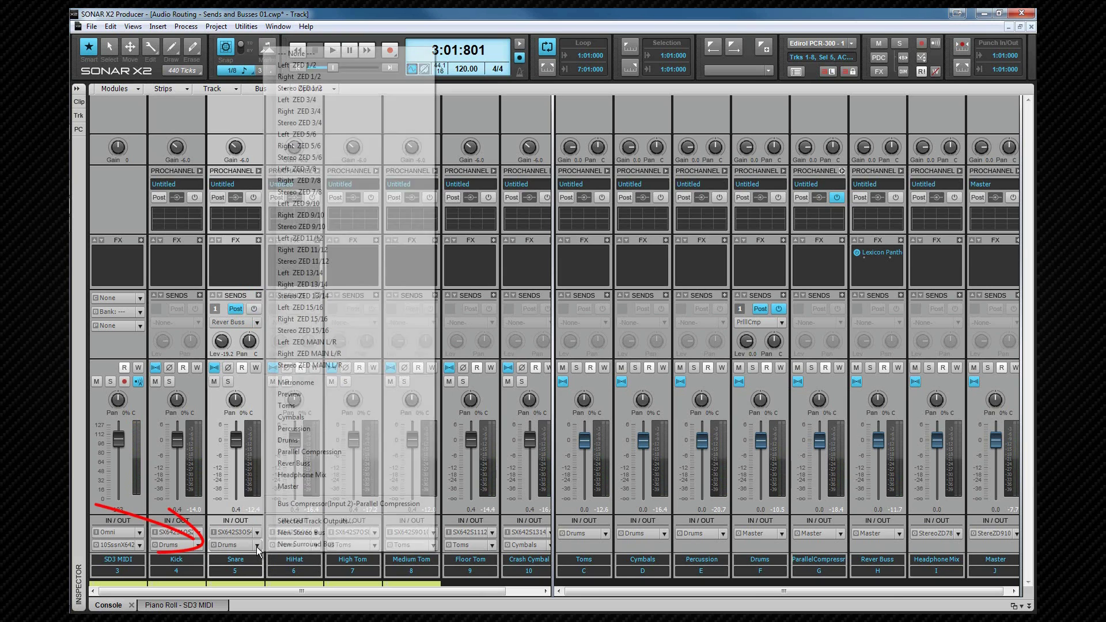
click(293, 463)
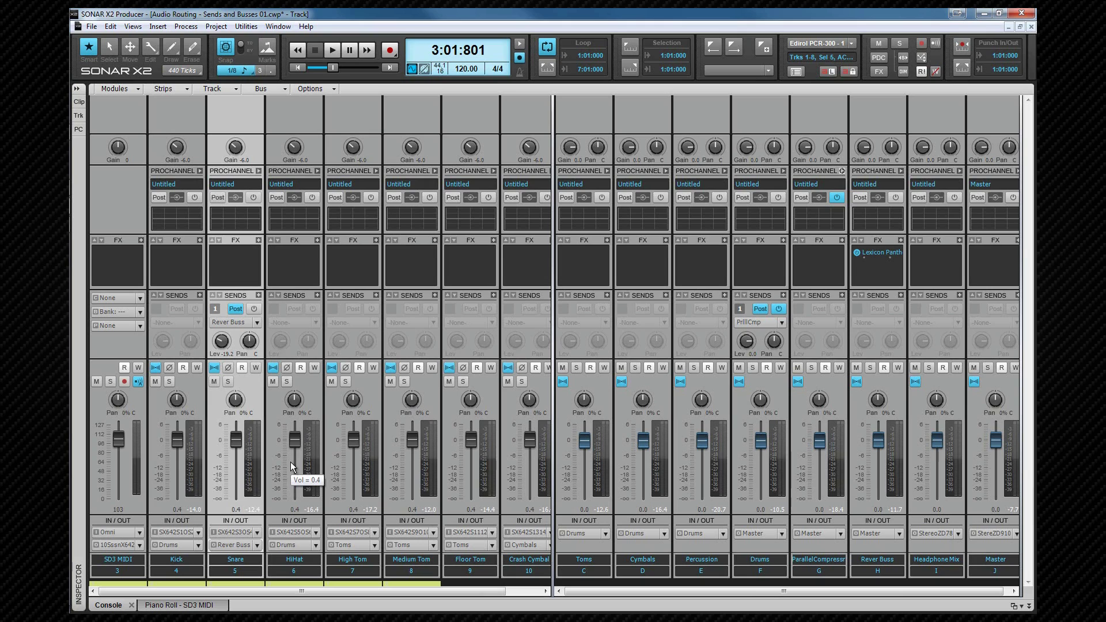
key(space)
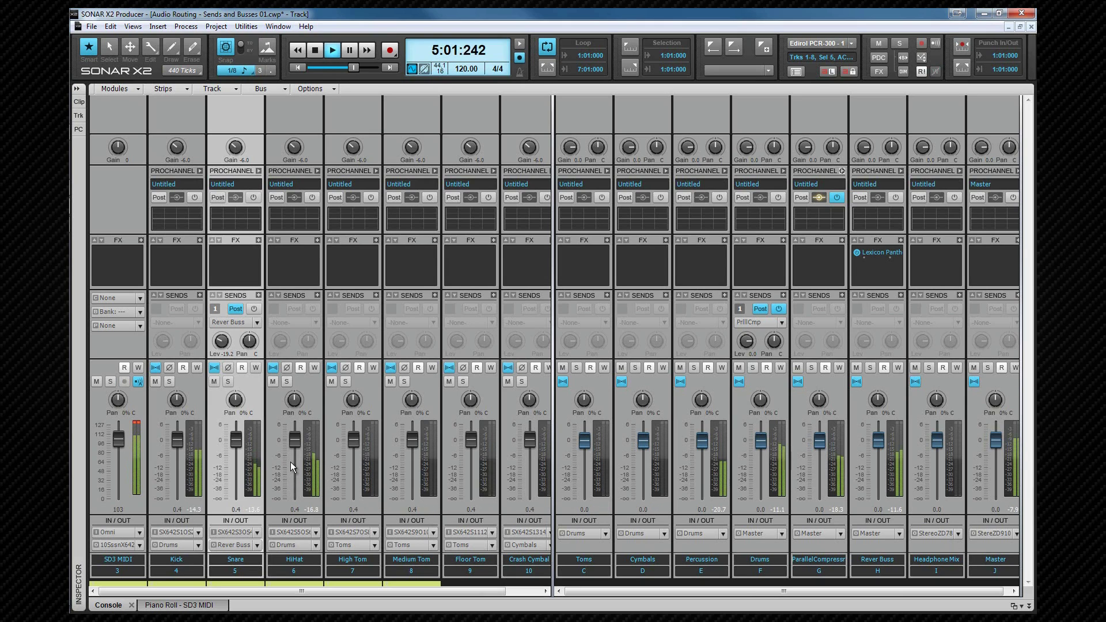
Stop playback after auditioning the Snare through the Rever Buss
key(space)
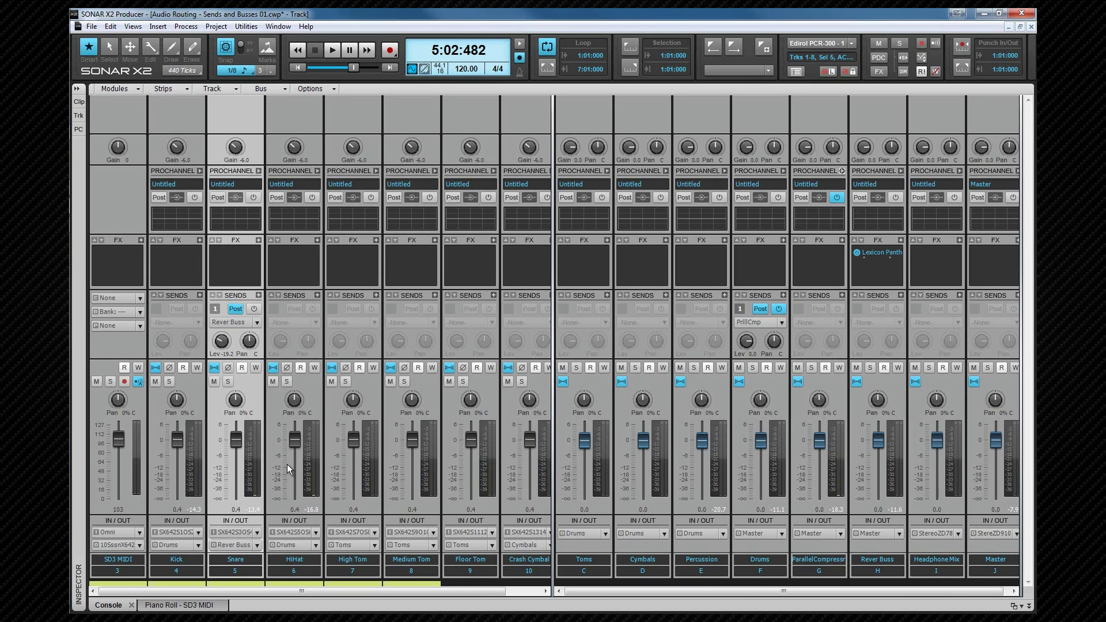
Select the Snare and HiHat strips, then clear the console track selection
click(245, 570)
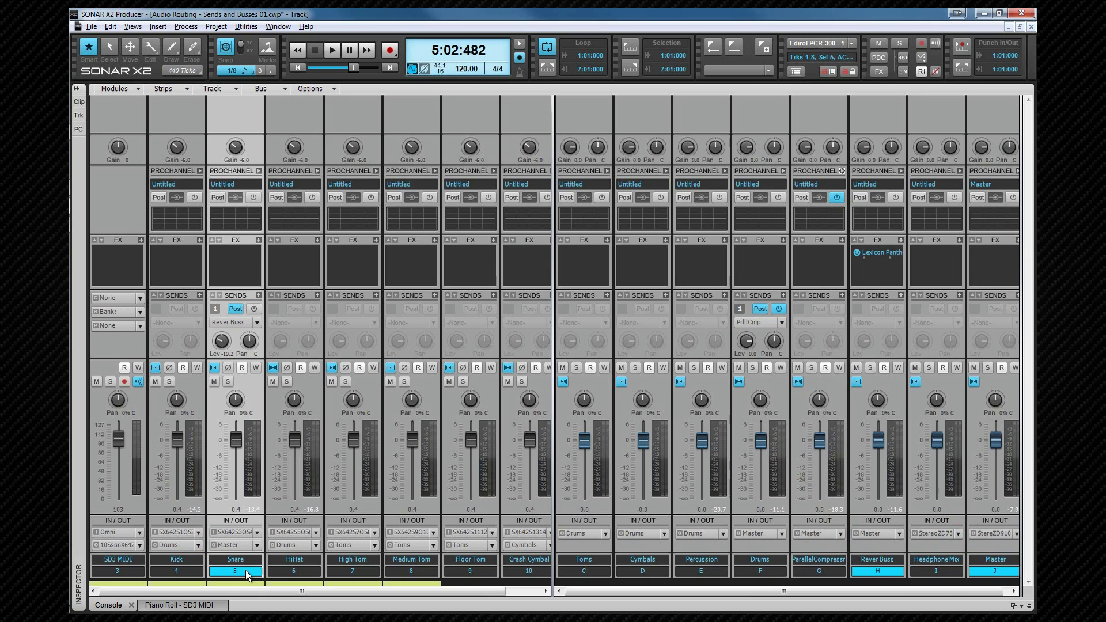
click(282, 573)
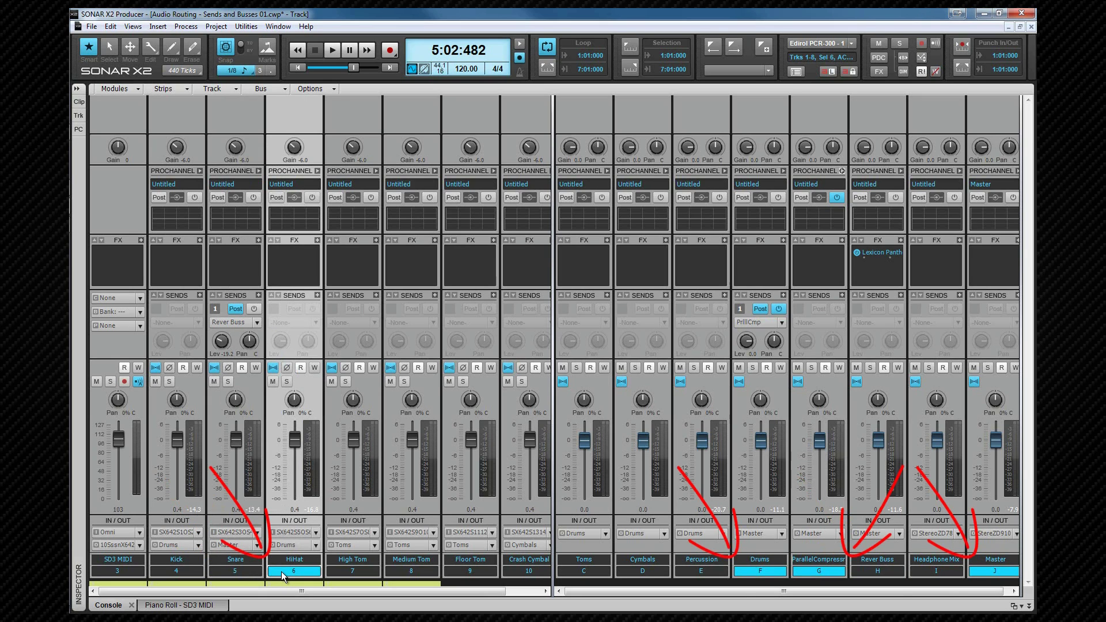
click(281, 572)
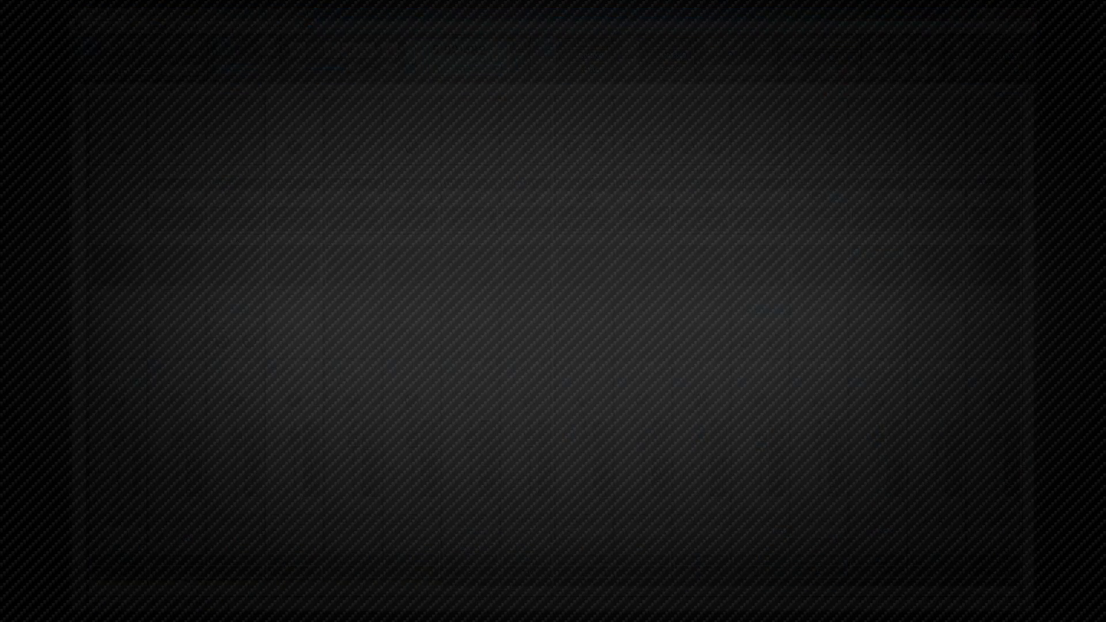
Add a pre-fader Headphone Mix send to Kick through Crash Cymbal and show it on Snare
drag(186, 572, 315, 575)
drag(501, 546, 844, 546)
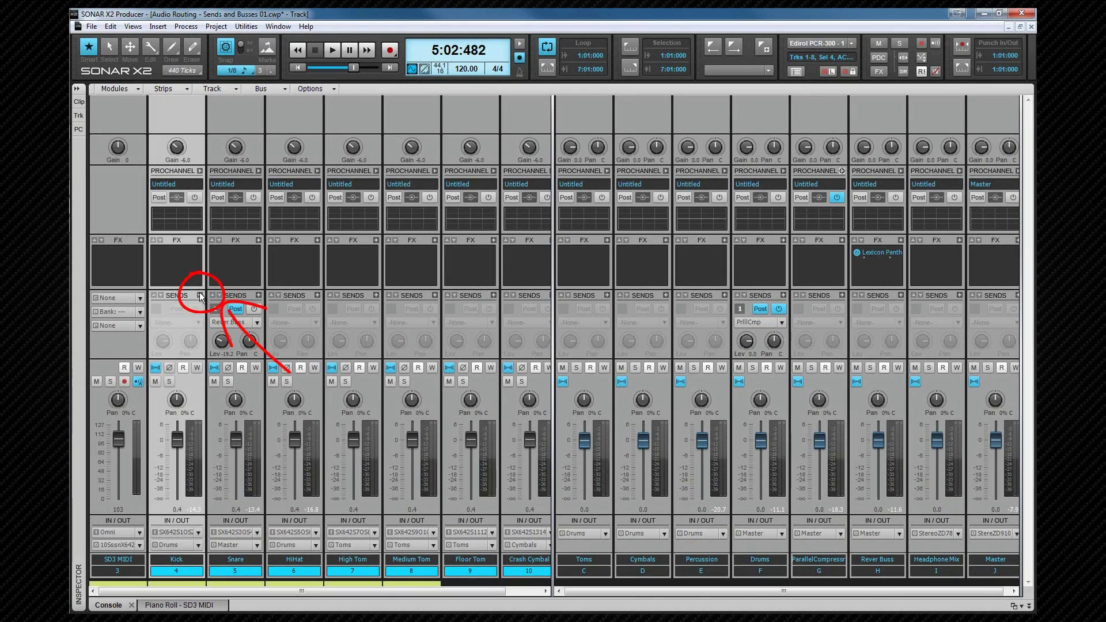
click(200, 295)
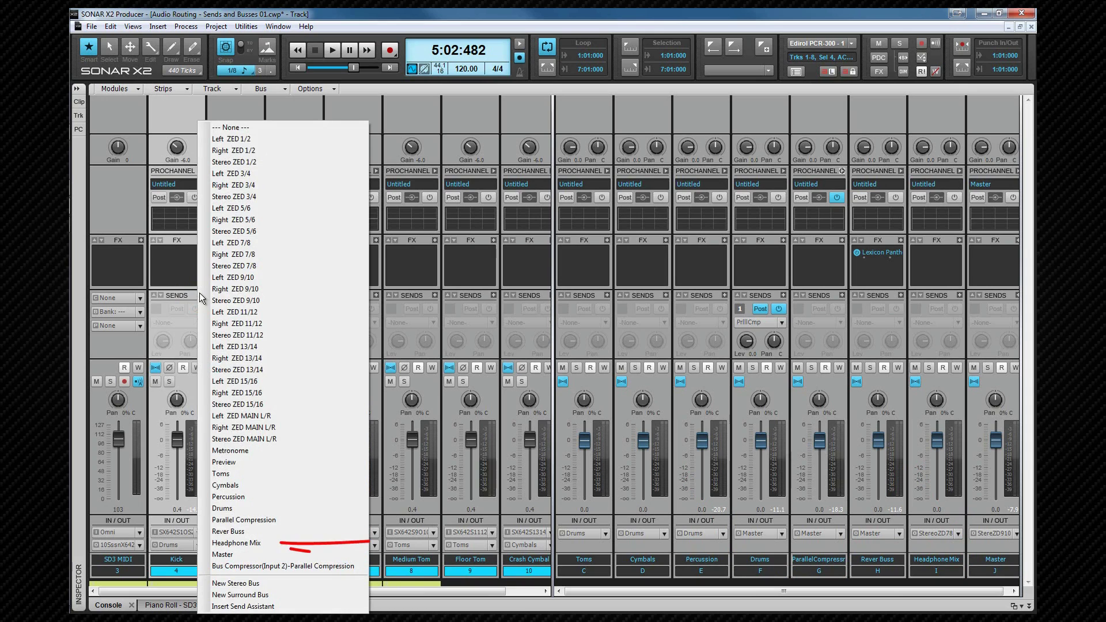
click(245, 543)
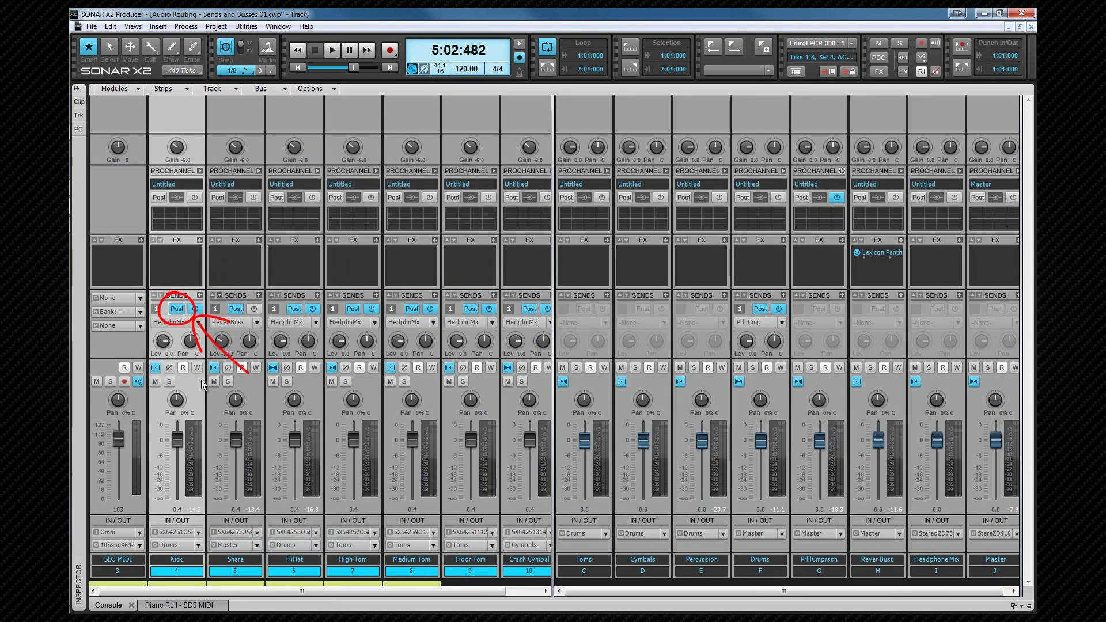
ctrl+click(178, 310)
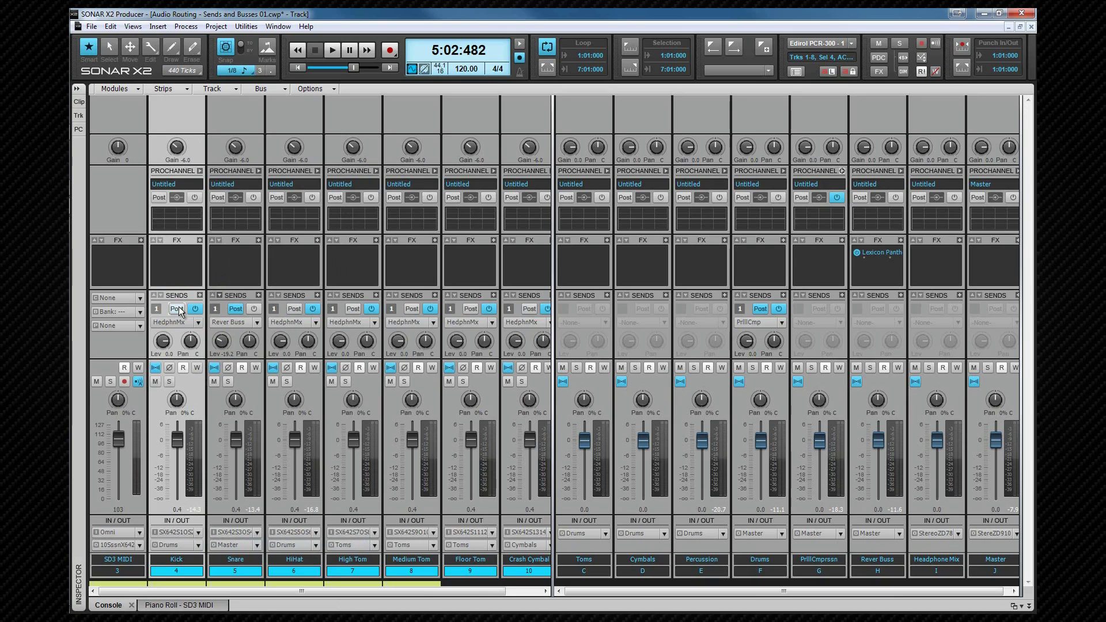
click(232, 342)
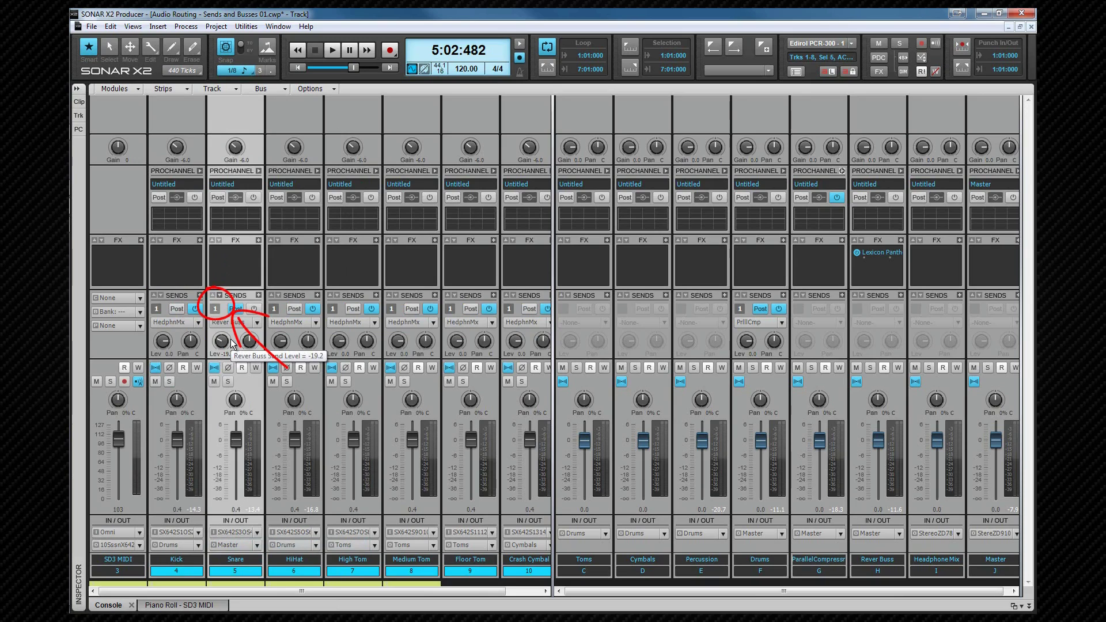
click(221, 296)
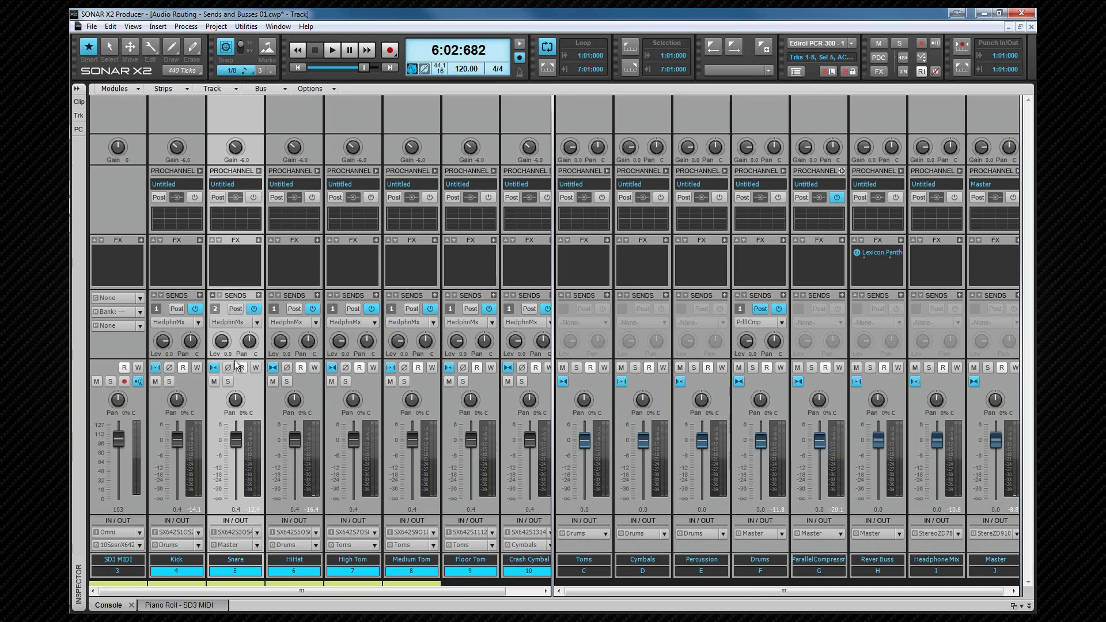
Play briefly, mute the Master bus, then play the headphone mix and stop at 6:04:522
key(space)
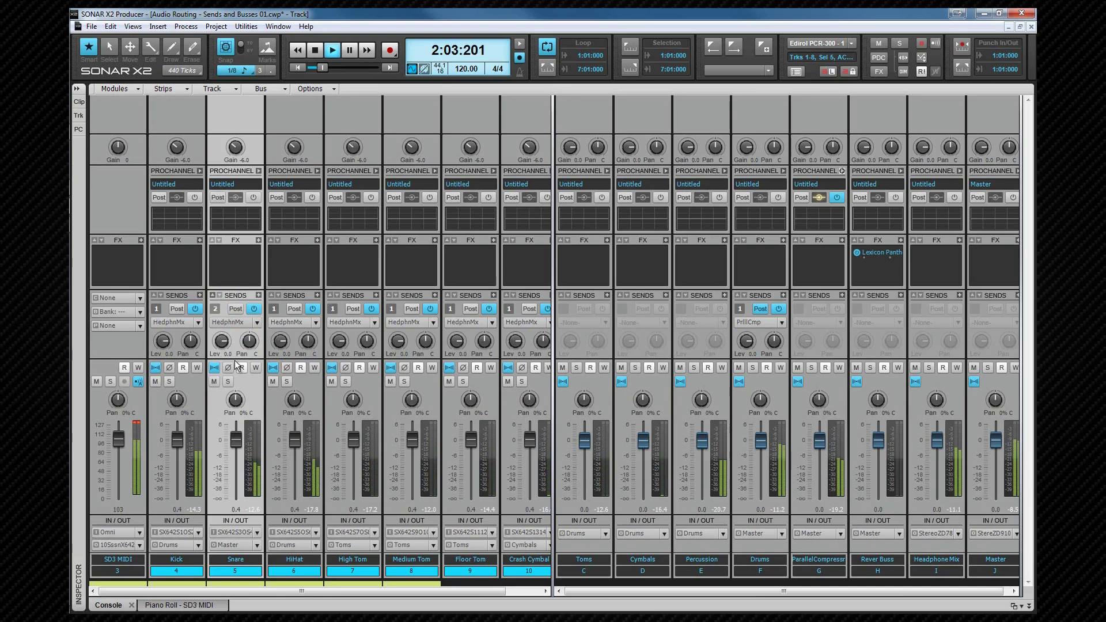
key(space)
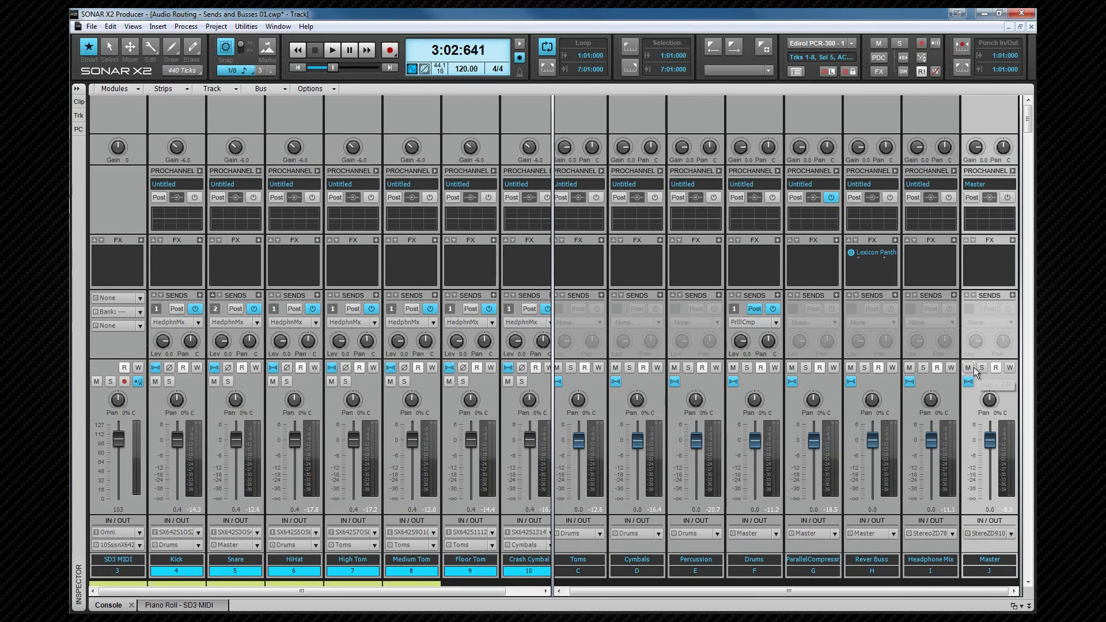
click(969, 368)
key(space)
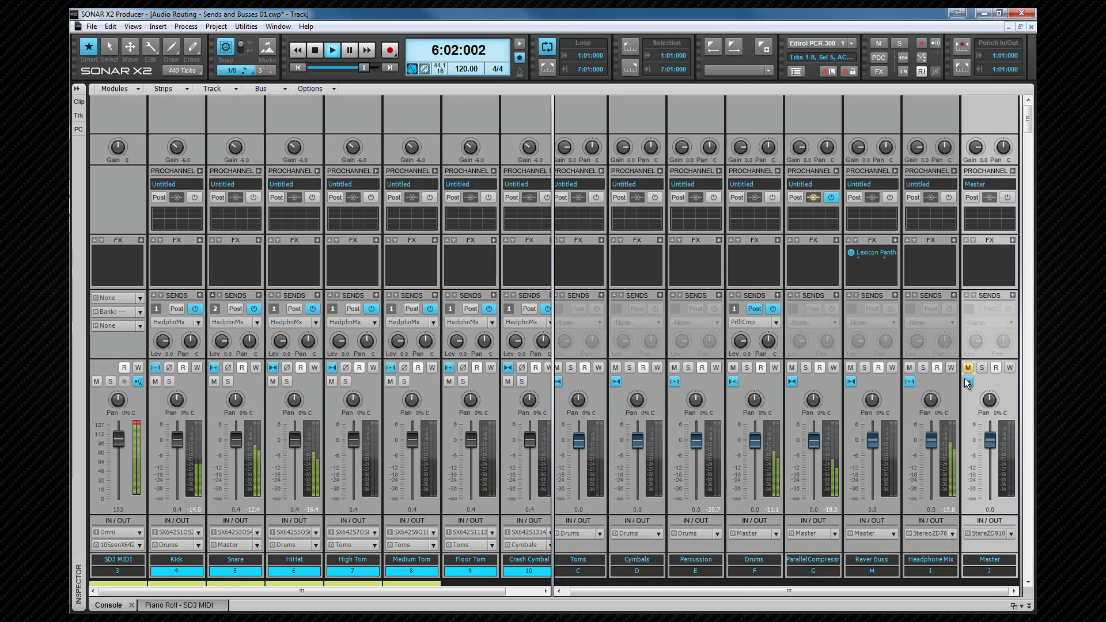
key(space)
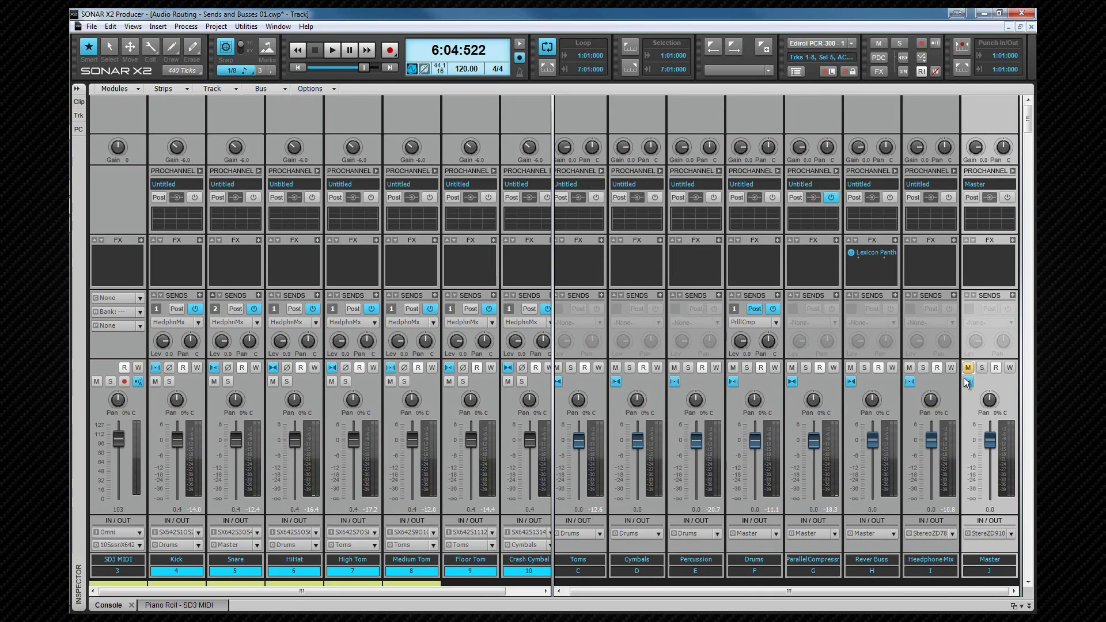
Pull the grouped drum faders down together during playback, then stop
key(space)
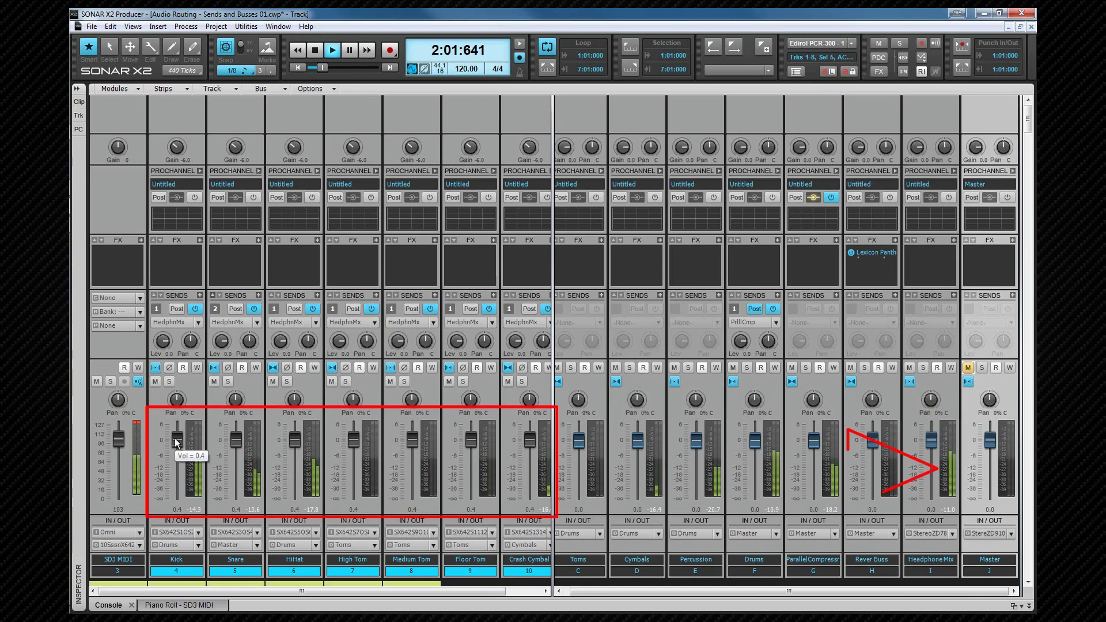
drag(174, 437, 174, 462)
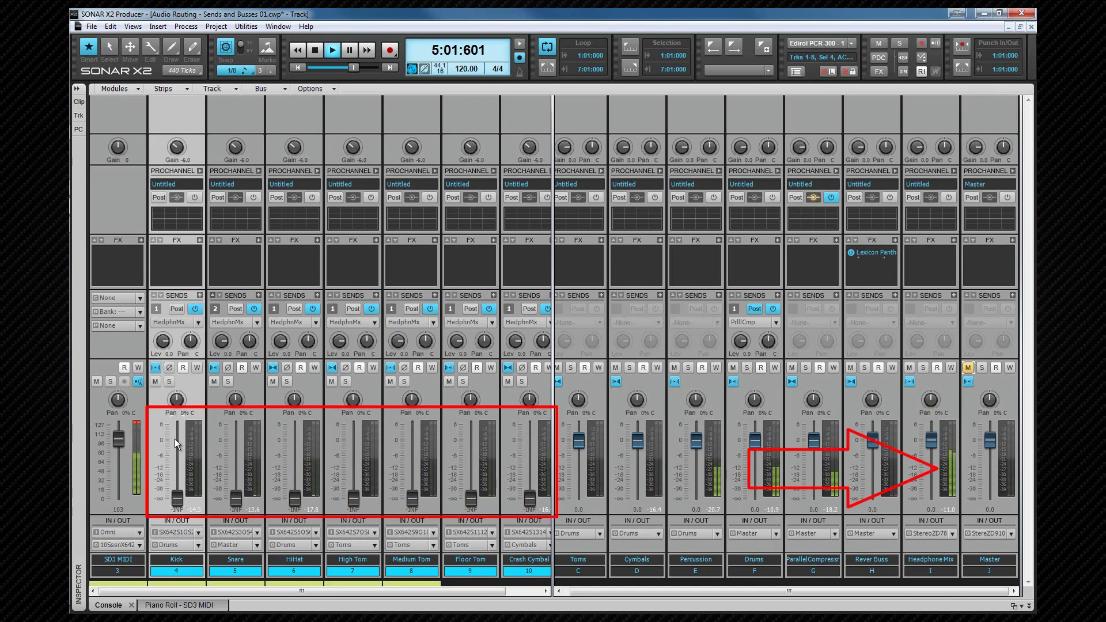
key(space)
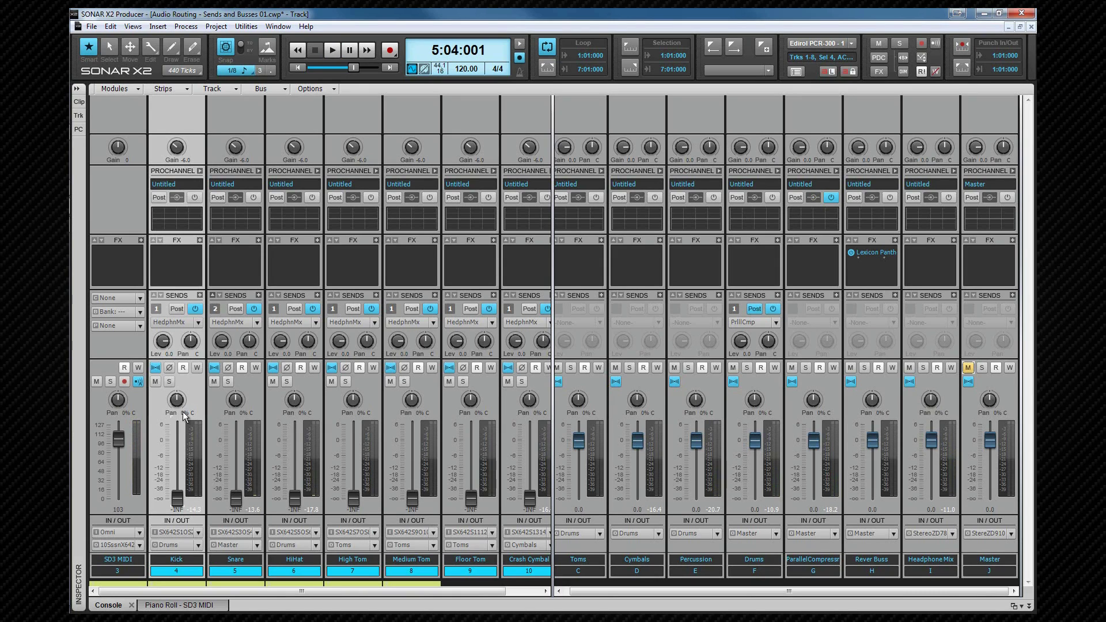
Bring the drum faders back up to 0.6 and switch their Headphone Mix sends to post-fader
mouse_move(182, 500)
scroll(180, 500, up, 15)
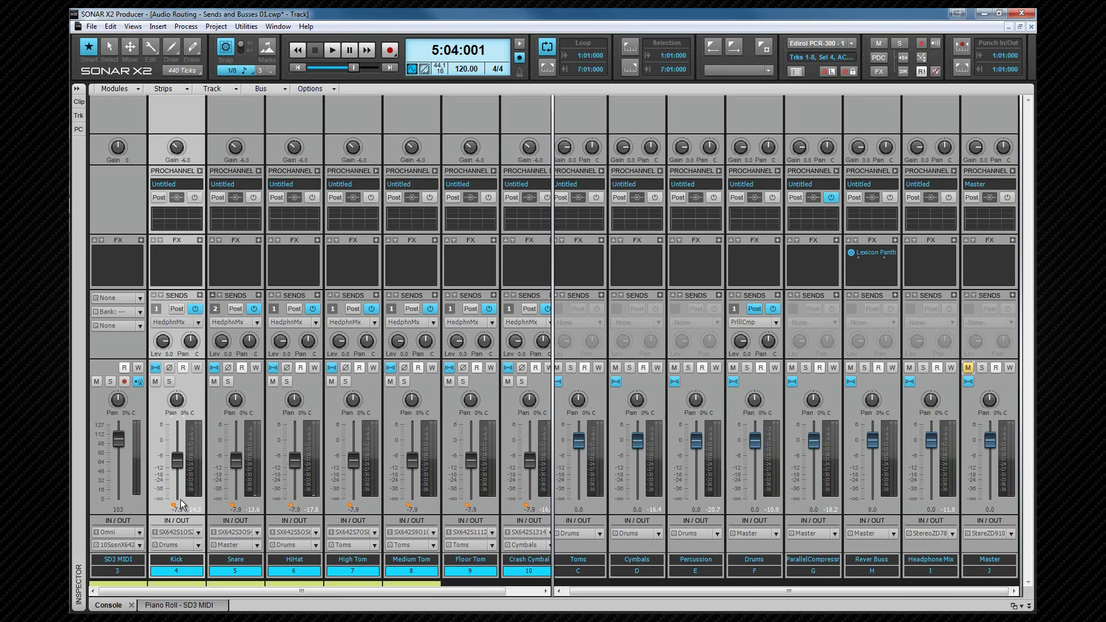
scroll(180, 500, up, 3)
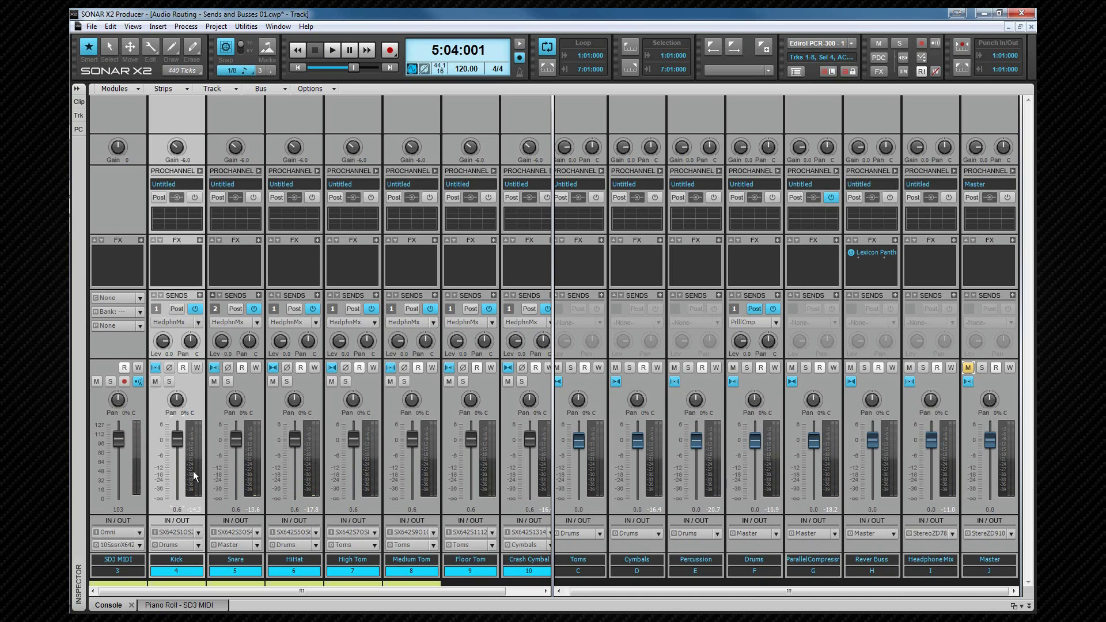
click(175, 307)
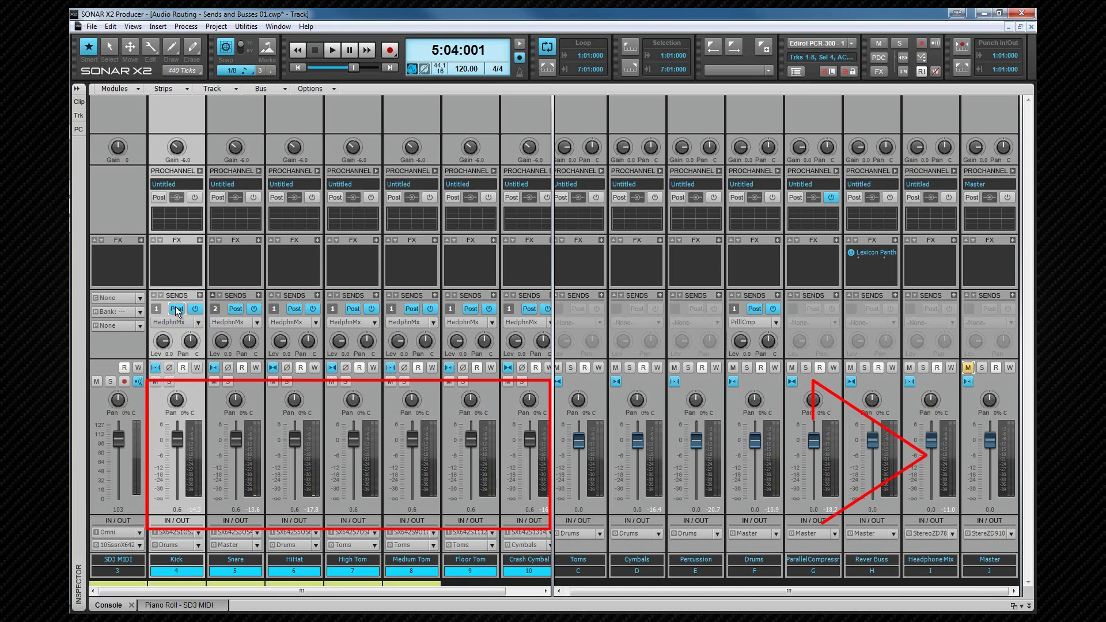
Play the project again to compare the post-fader headphone mix with drum faders at 1.2
key(space)
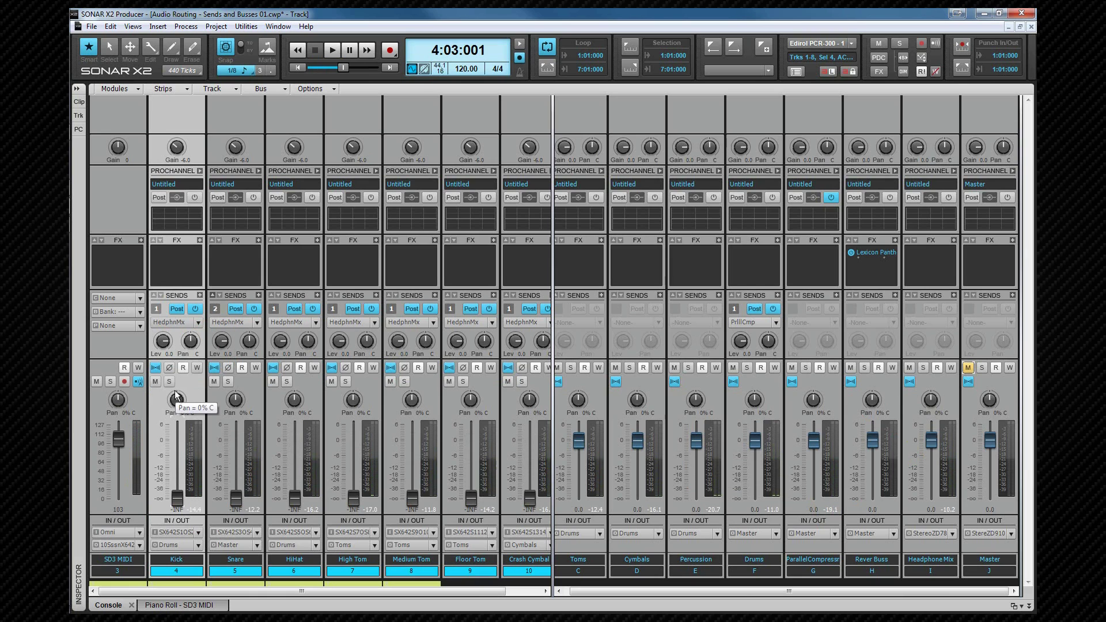
key(space)
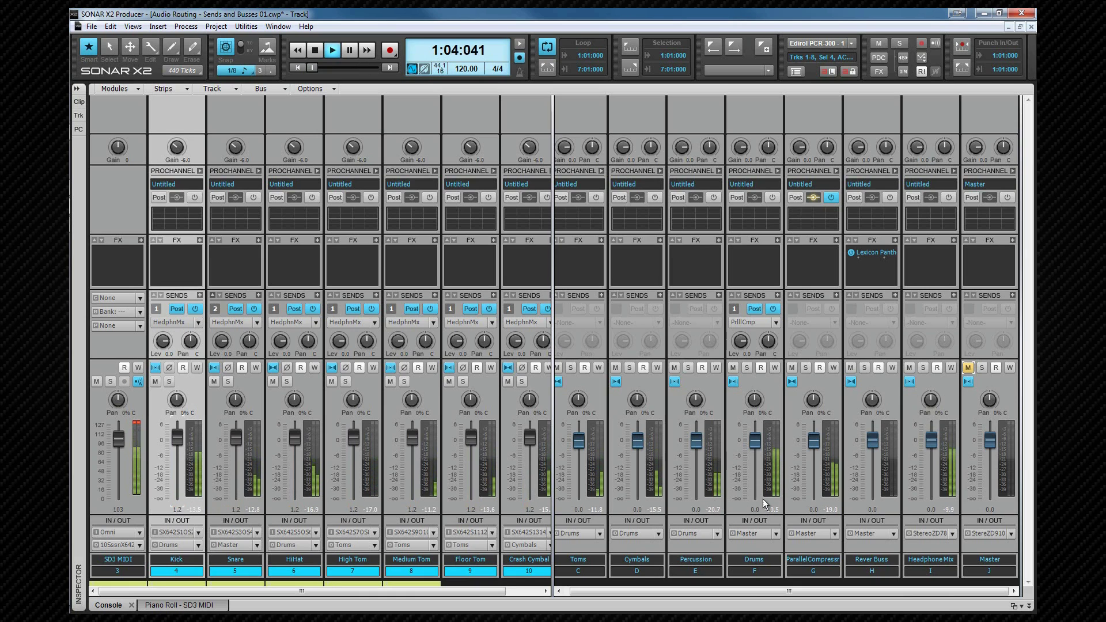
Mute the Headphone Mix bus alongside the muted Master, then stop the transport
click(909, 368)
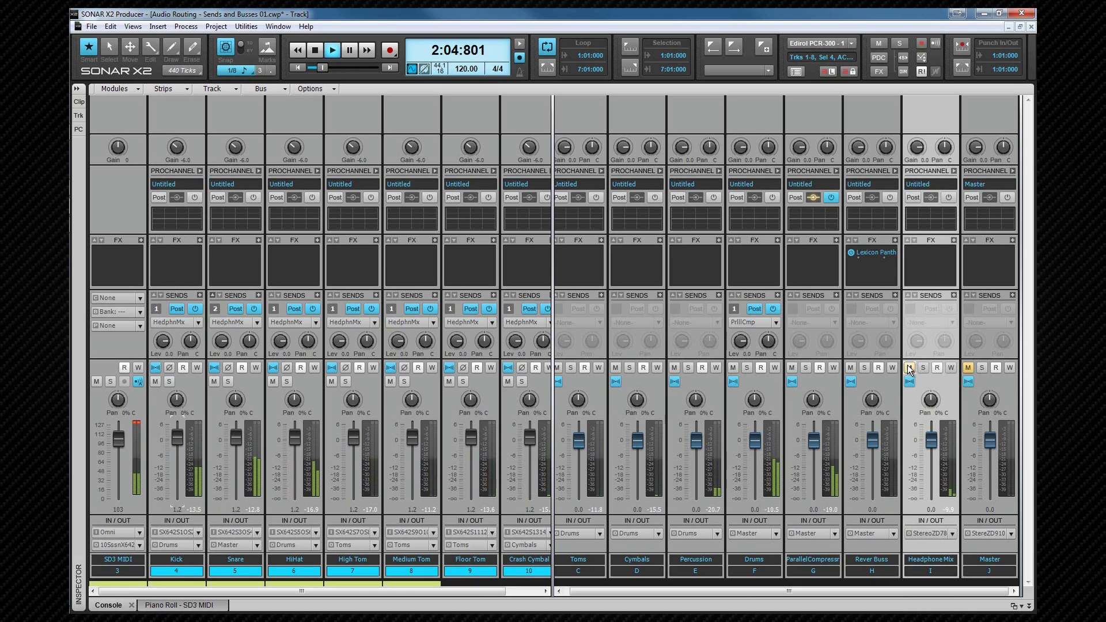
key(space)
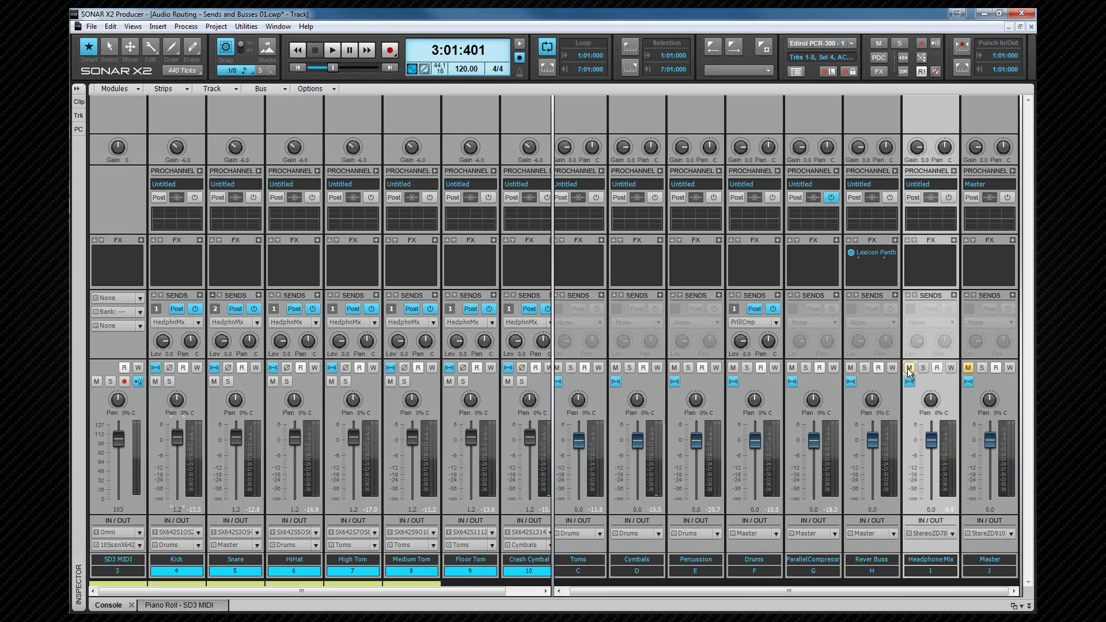